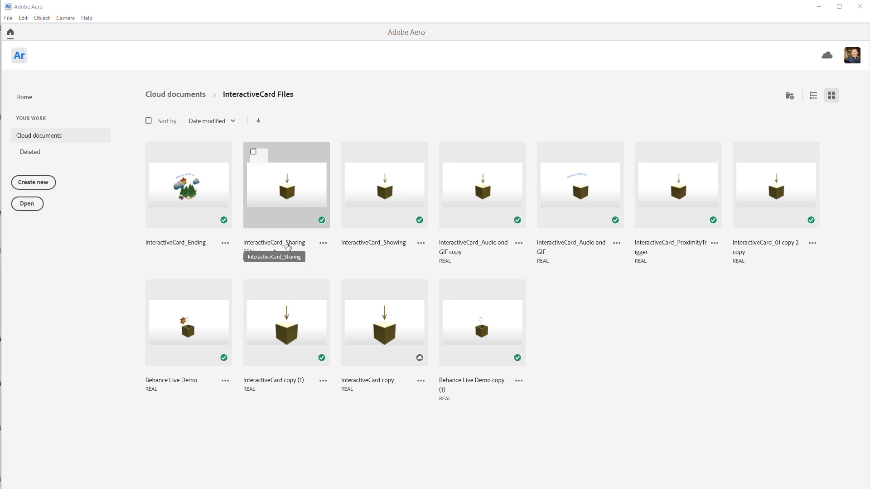
Duplicate the InteractiveCard_Sharing project from its tile's options menu.
left_click(321, 244)
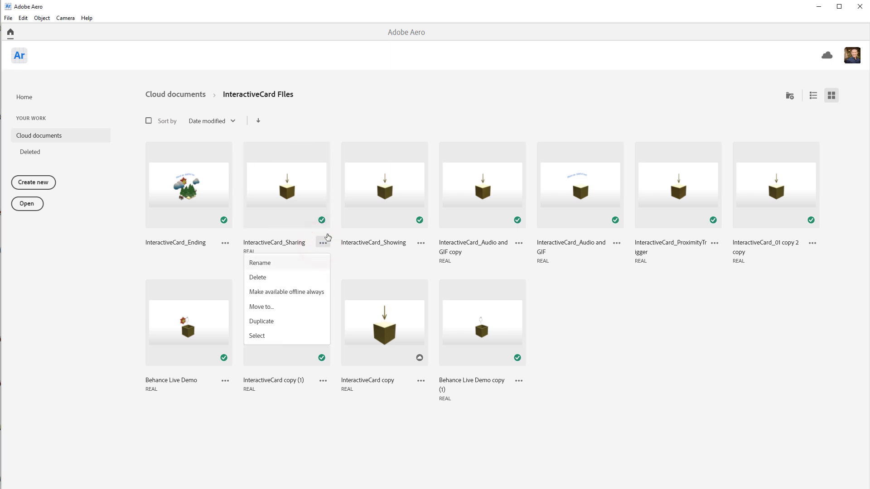
left_click(394, 127)
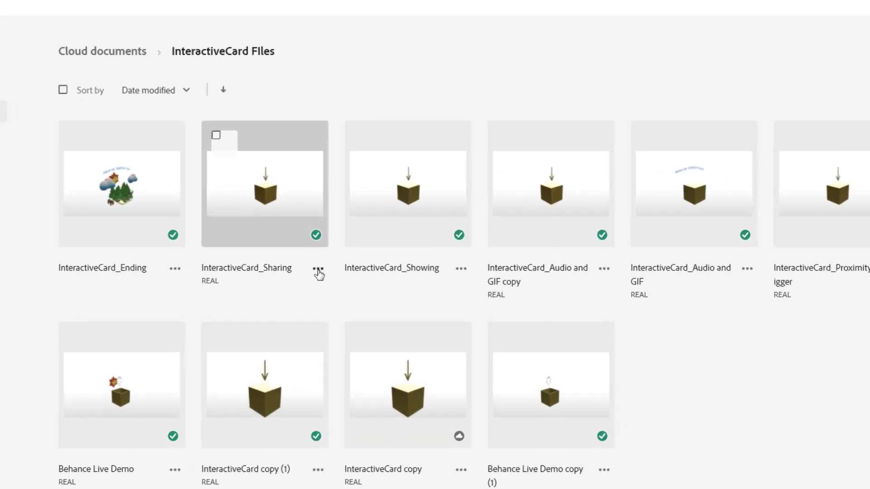
left_click(319, 272)
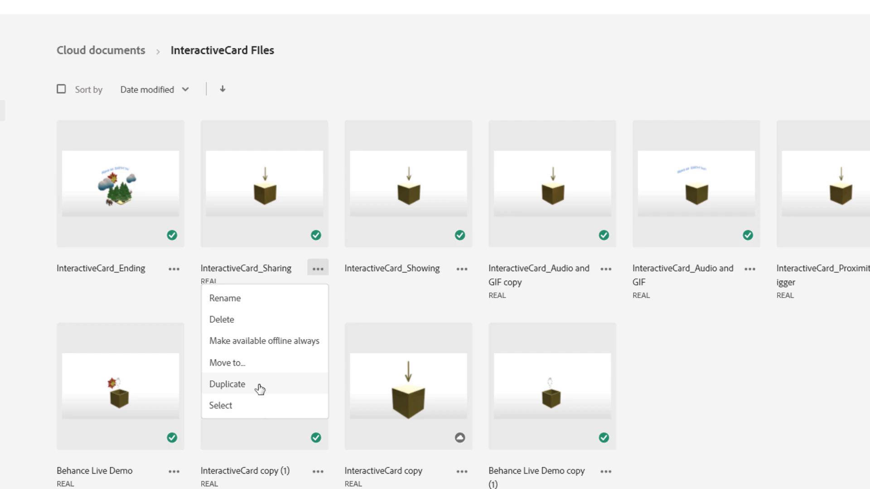
left_click(260, 389)
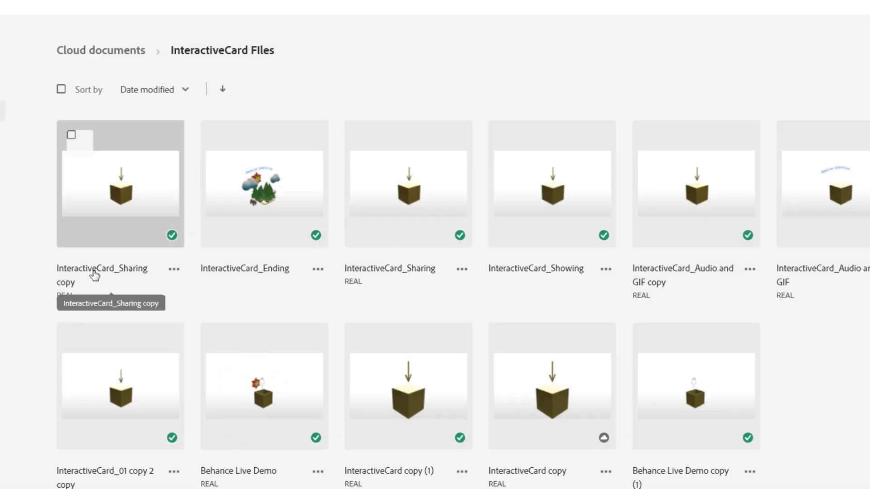
Rename the copy to InteractiveCard_ImageAnchor and open it.
left_click(175, 270)
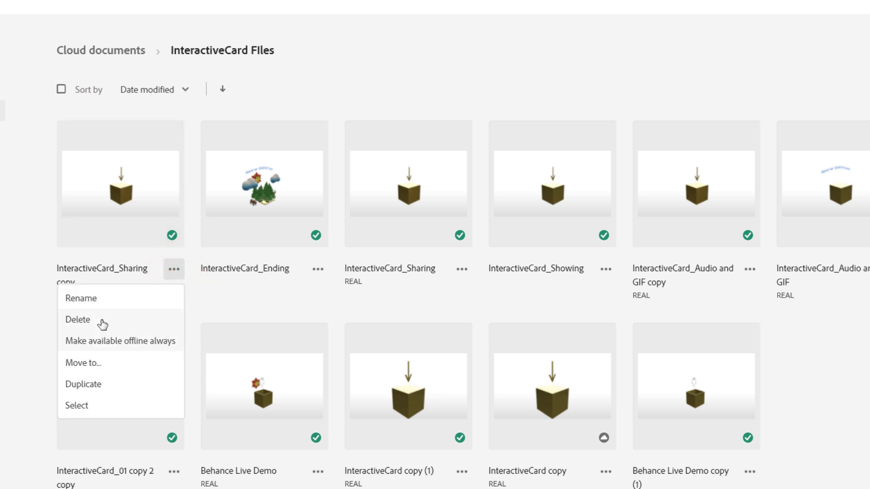
left_click(107, 300)
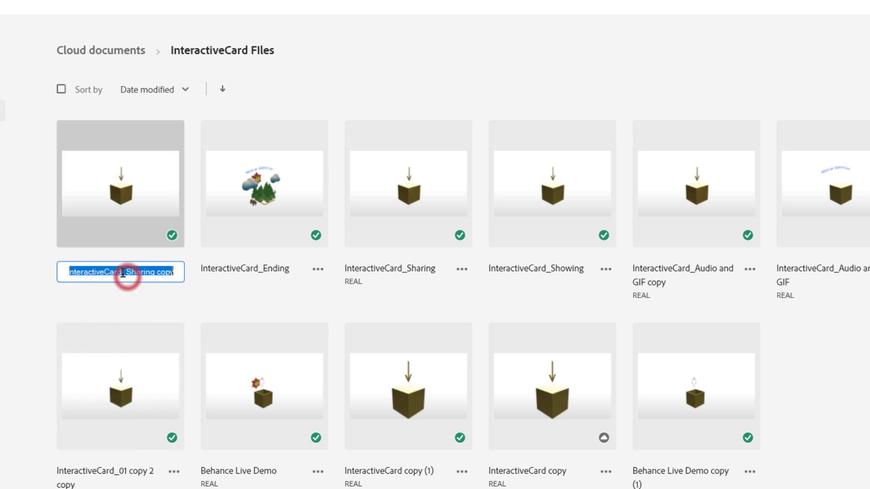
left_click_drag(123, 272, 215, 270)
key("BackSpace")
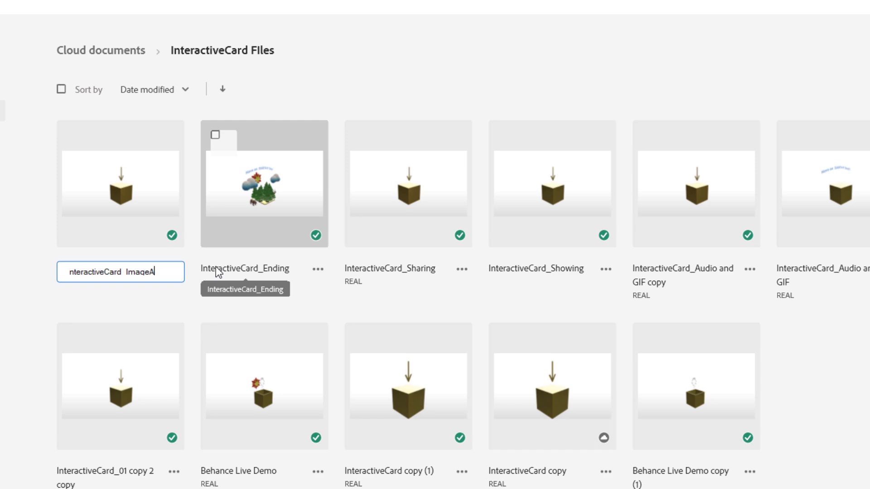
type("_ImageAnchor")
key("Return")
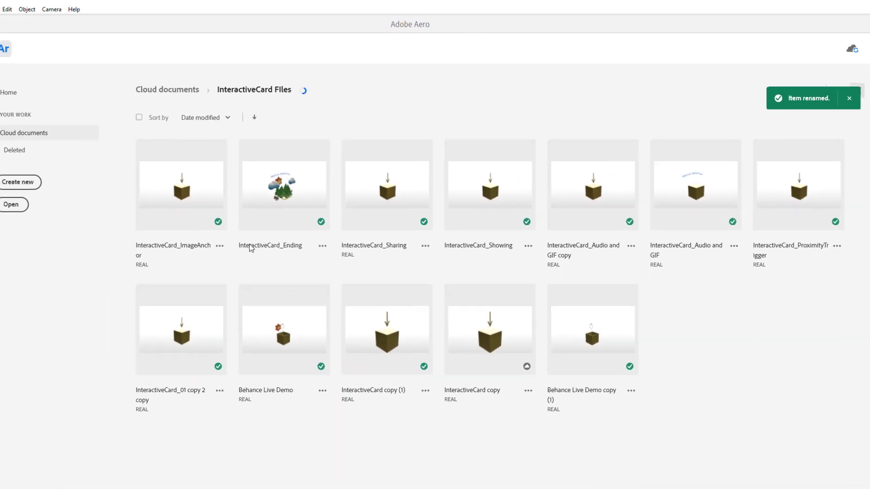
left_click(201, 196)
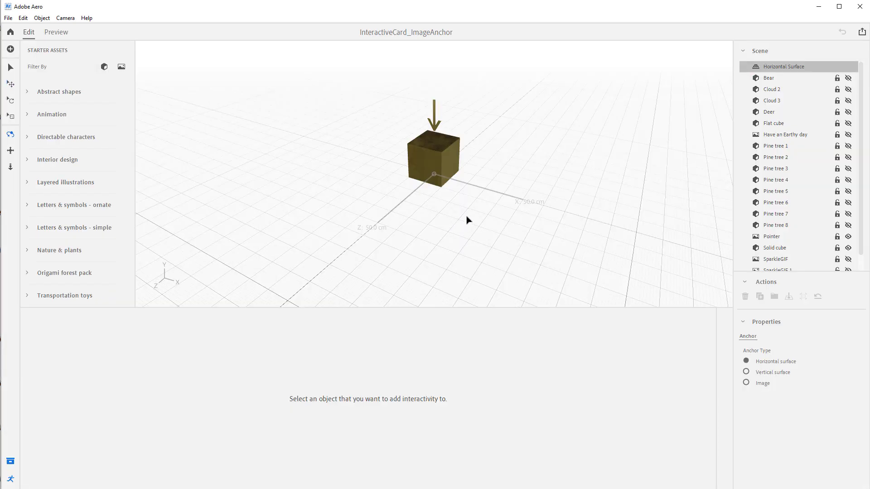
Orbit around the cube, preview the Earth Day scene, then return to Edit mode.
left_click_drag(467, 220, 500, 344)
left_click(56, 32)
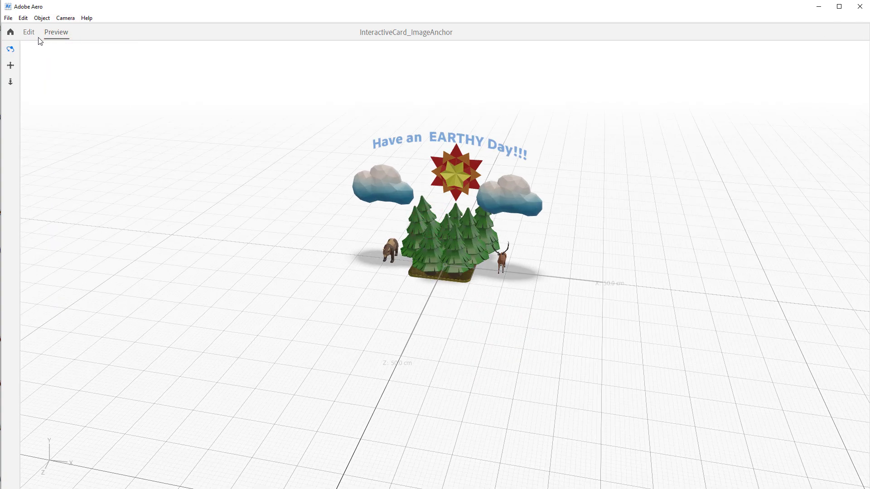
scroll(402, 213, "up", 3)
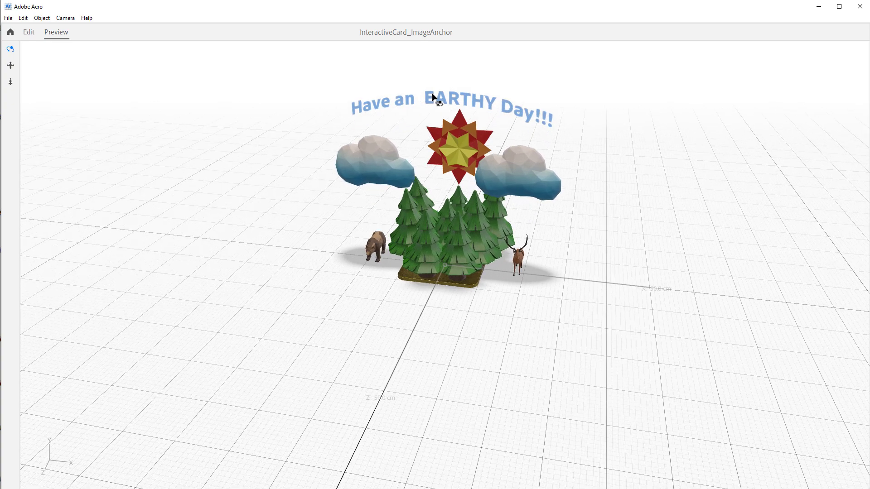
left_click(31, 34)
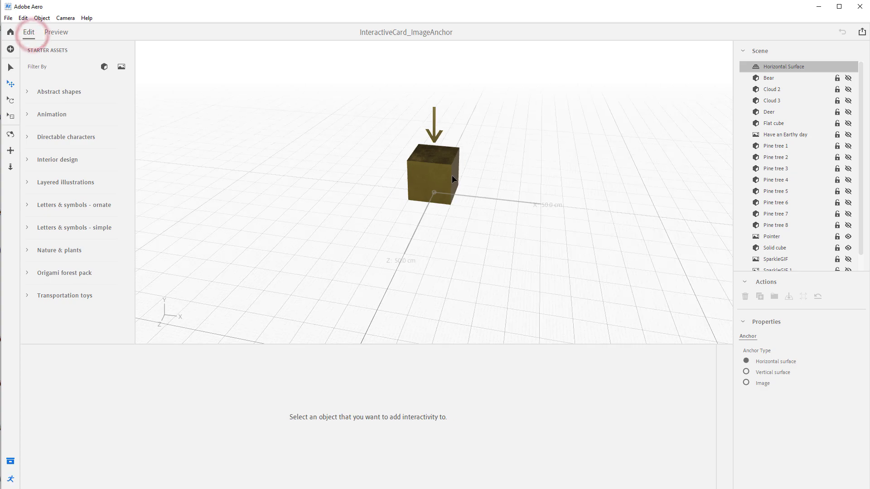
Select the scene anchor, choose Image as Anchor Type, then cancel the image load.
middle_click_drag(452, 171, 467, 195)
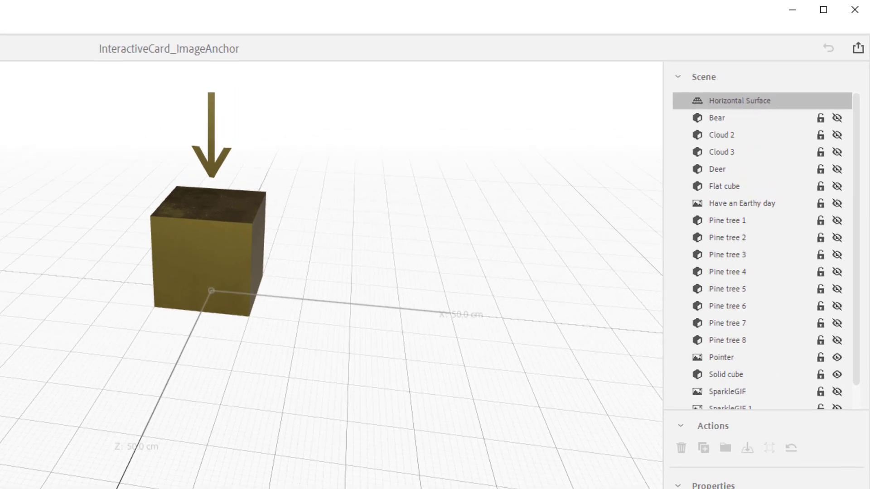
left_click(744, 101)
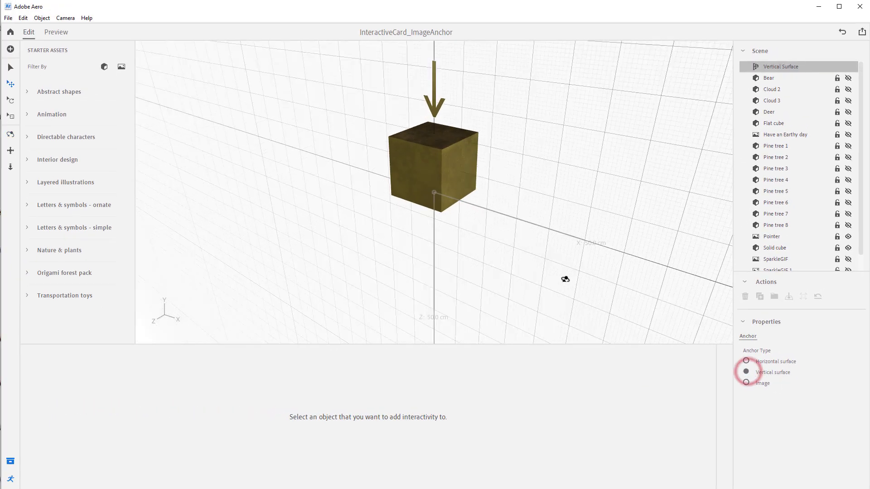
left_click(747, 383)
left_click(615, 447)
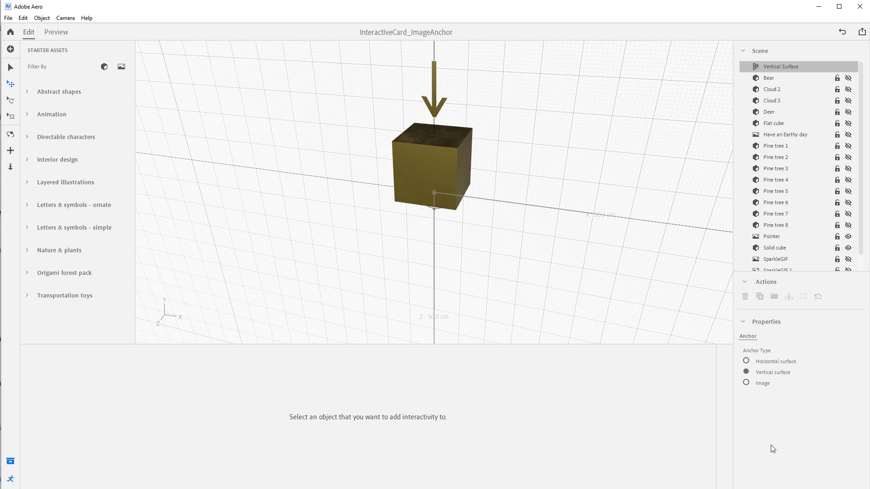
Choose Image as the anchor type and load the Aero logo file from the project folder.
left_click(746, 385)
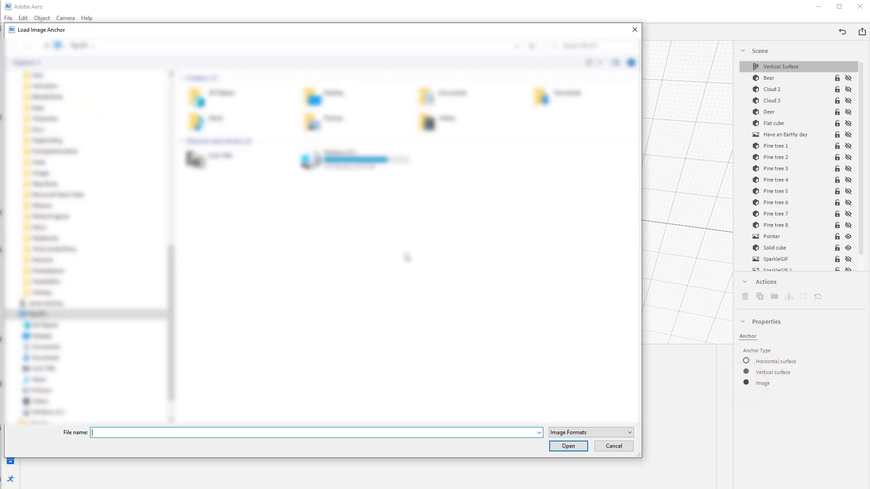
left_click(38, 141)
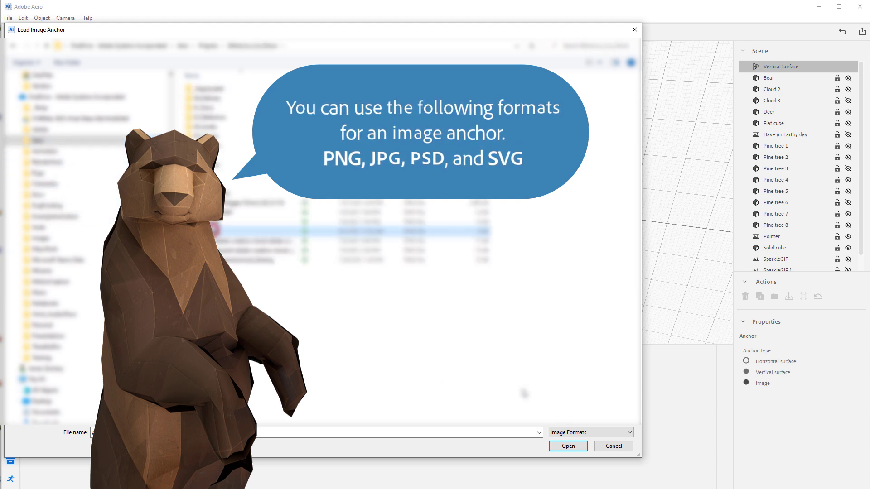
left_click(222, 231)
left_click(570, 446)
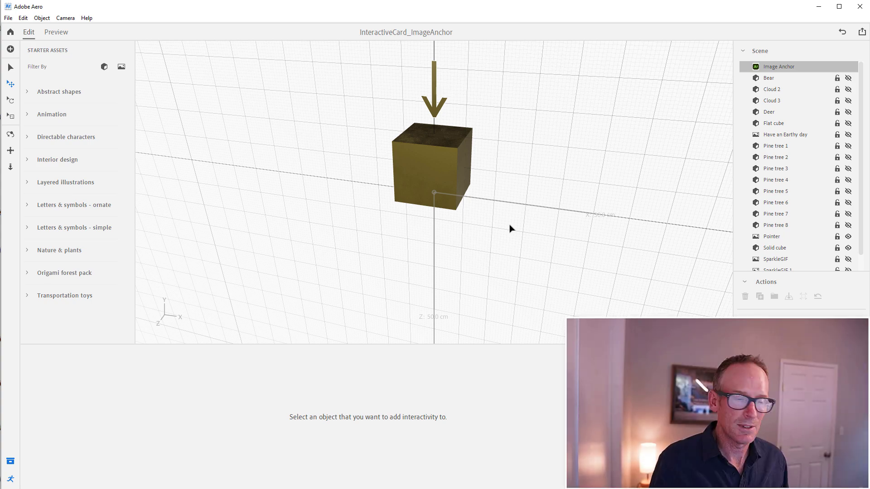
left_click_drag(493, 216, 438, 206, "alt")
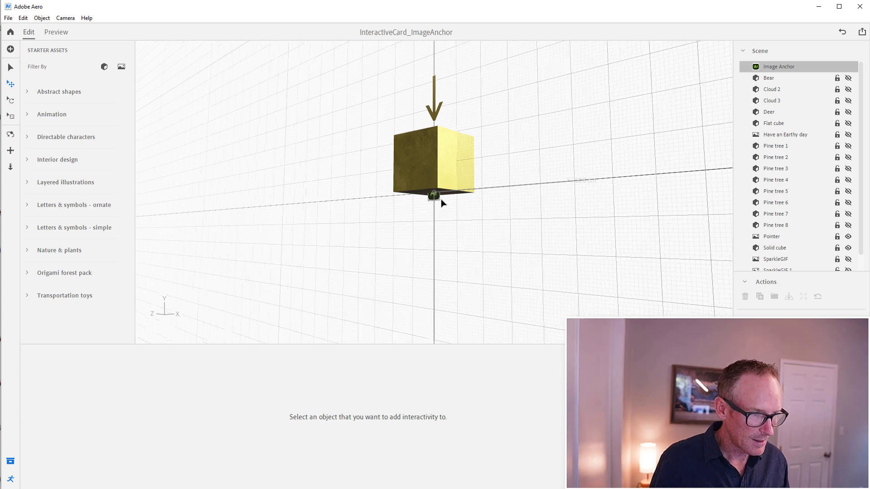
left_click(441, 189)
scroll(466, 227, "up", 5)
left_click_drag(499, 308, 271, 324, "alt")
left_click(451, 298)
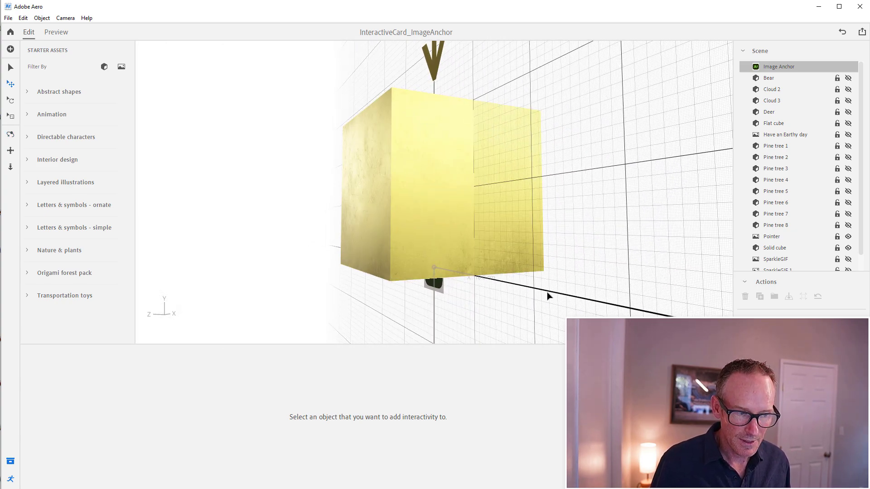
left_click_drag(547, 295, 459, 177, "alt")
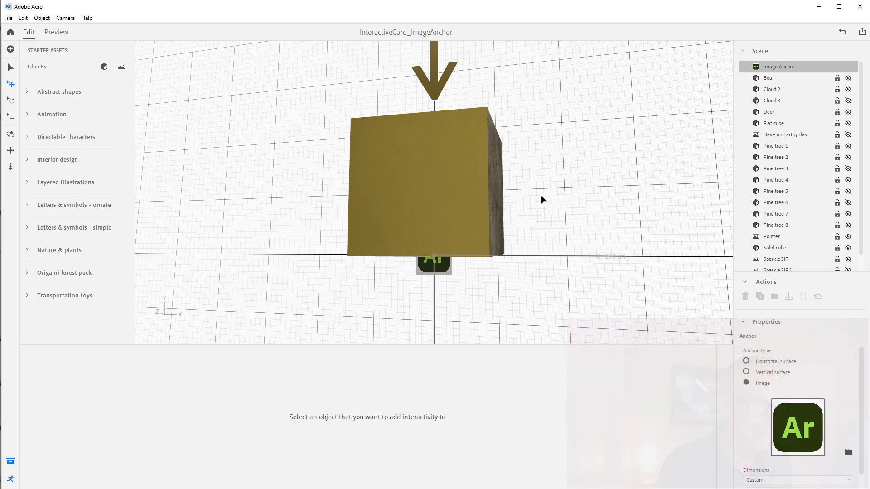
Select Bear through Sun in the Scene panel and group them into one Group.
left_click(766, 79)
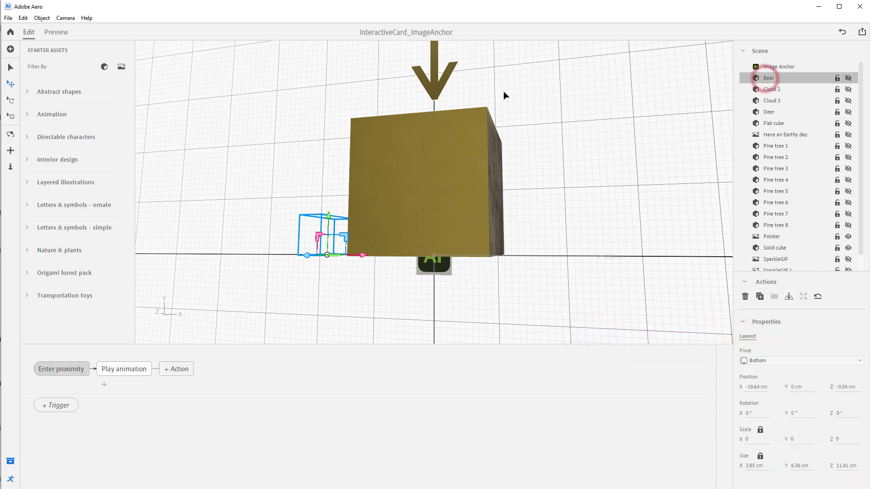
scroll(784, 181, "down", 1)
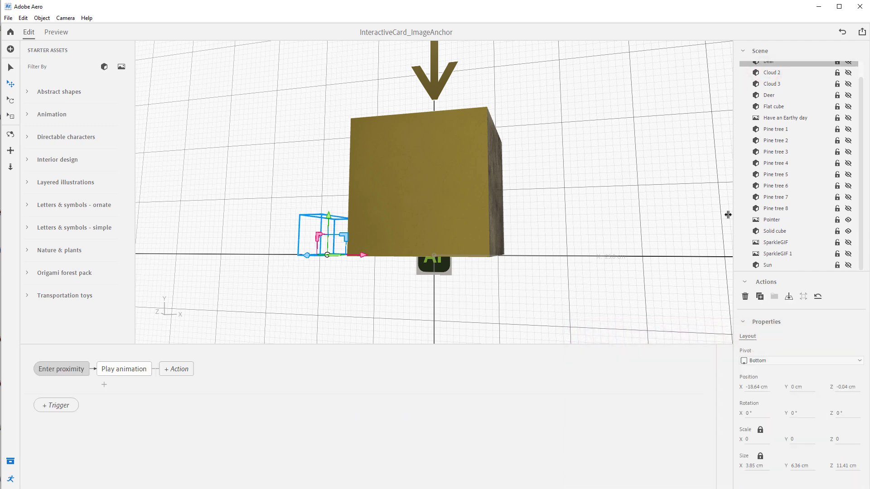
left_click(776, 265, "shift")
scroll(776, 264, "up", 1)
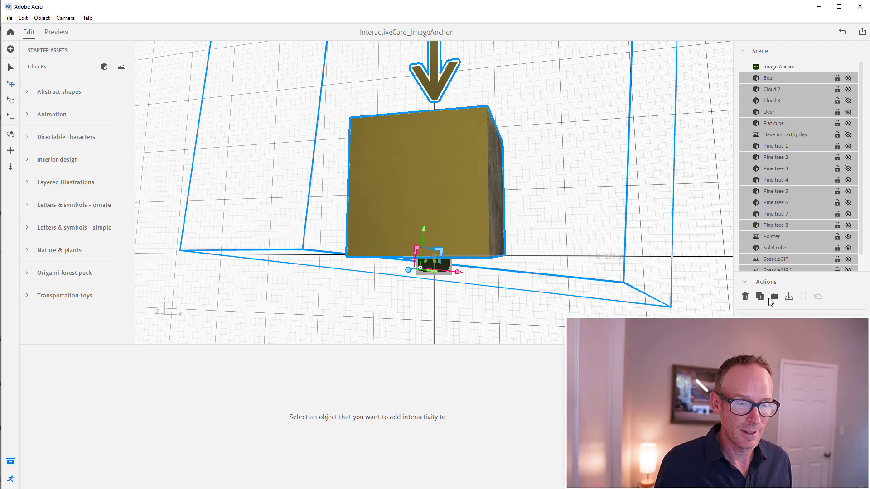
left_click(775, 296)
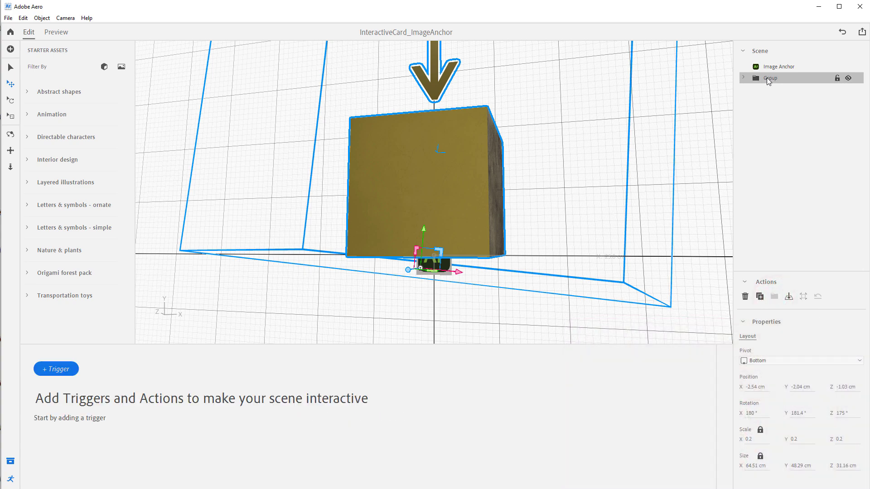
scroll(696, 138, "down", 5)
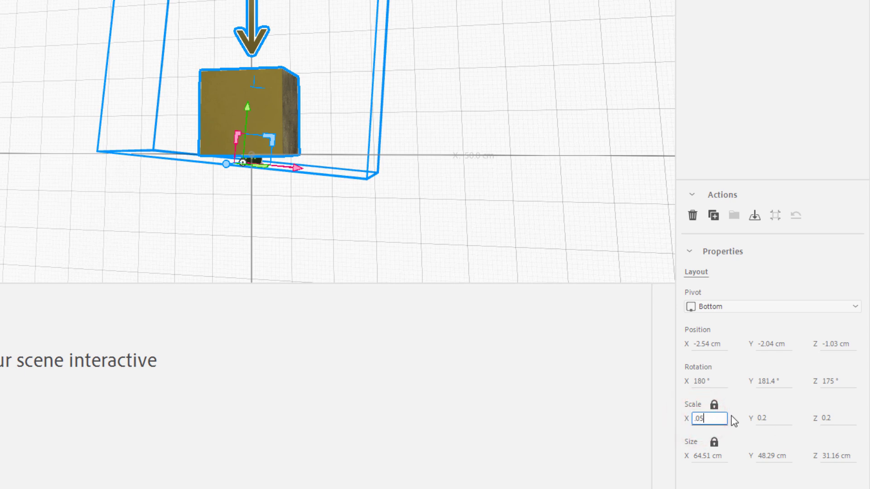
key("Return")
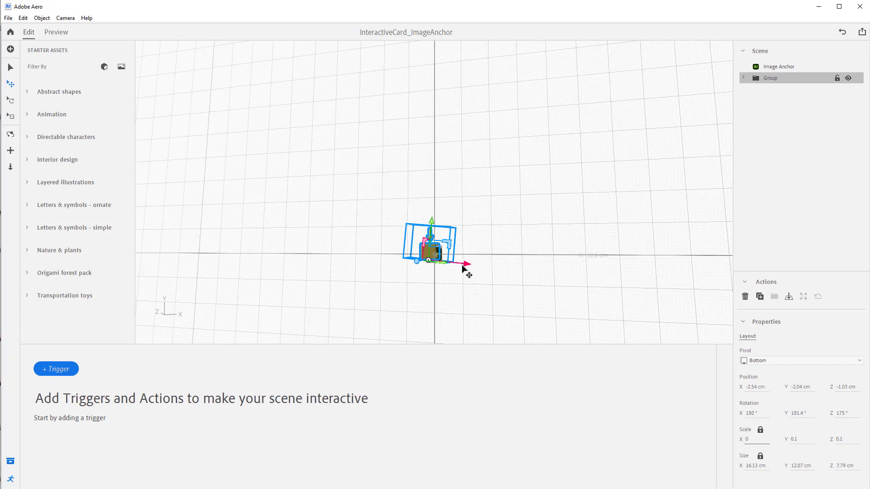
left_click(499, 305)
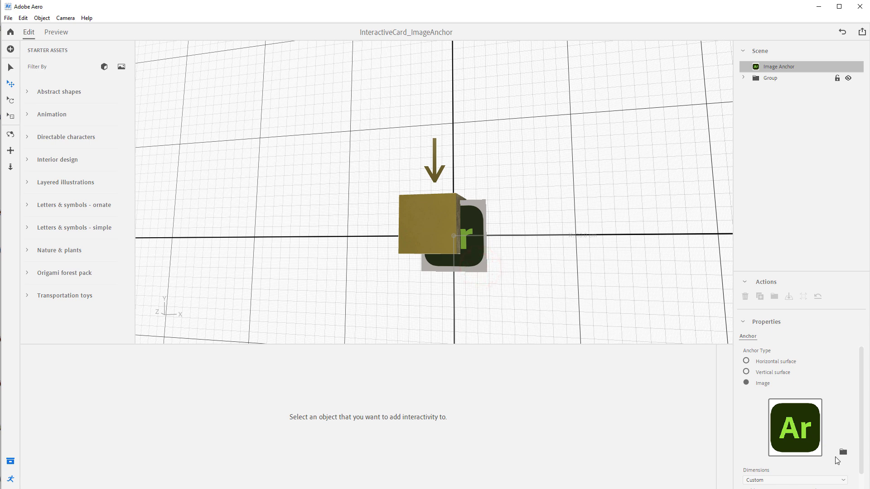
left_click_drag(861, 435, 861, 451)
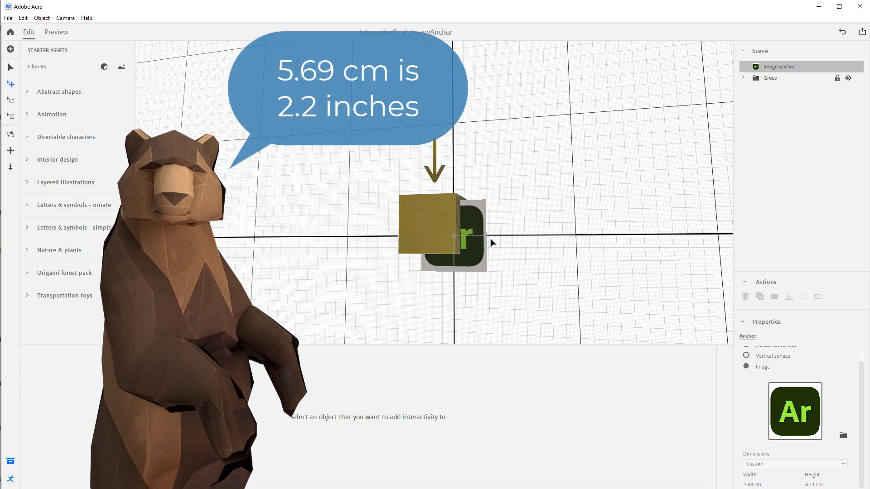
left_click_drag(506, 243, 468, 233)
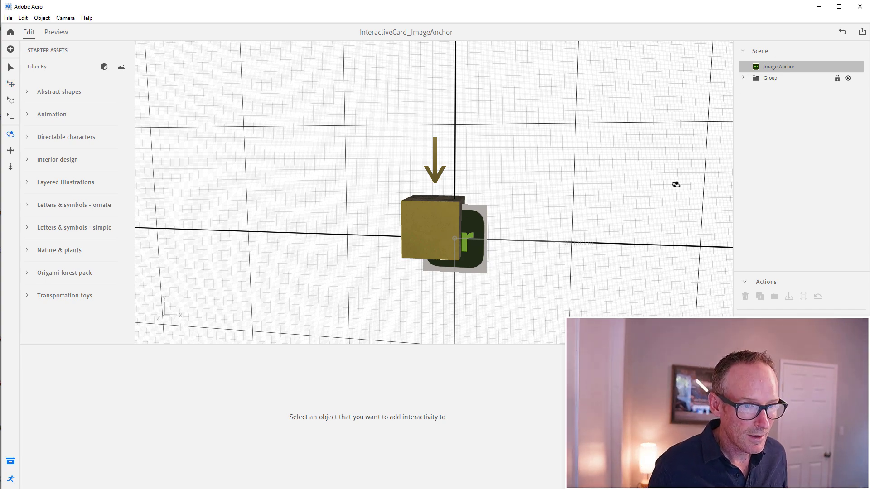
Select the Group and move it along the depth axis to about Z 4.14 cm.
middle_click_drag(674, 185, 460, 208)
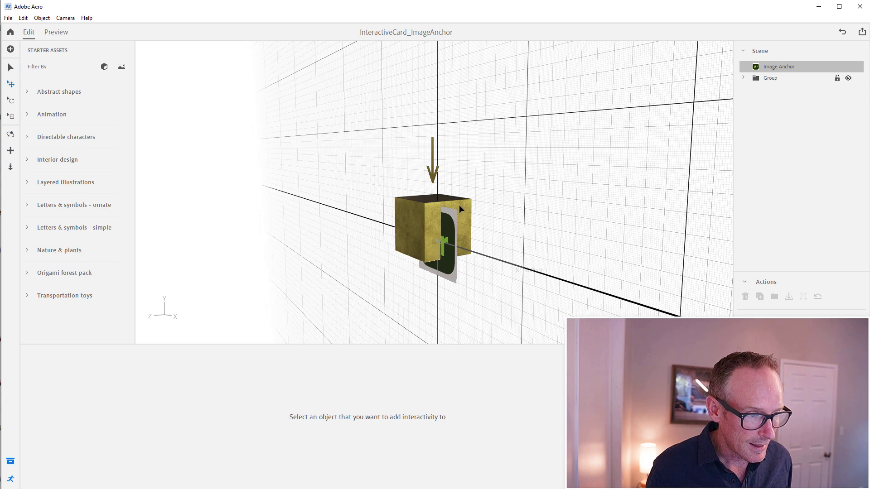
left_click(785, 79)
left_click_drag(417, 256, 338, 283)
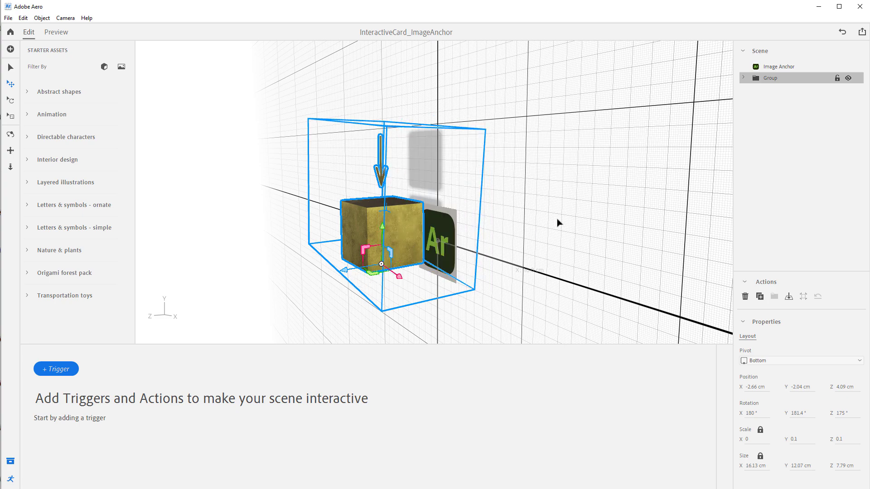
middle_click_drag(558, 223, 655, 214)
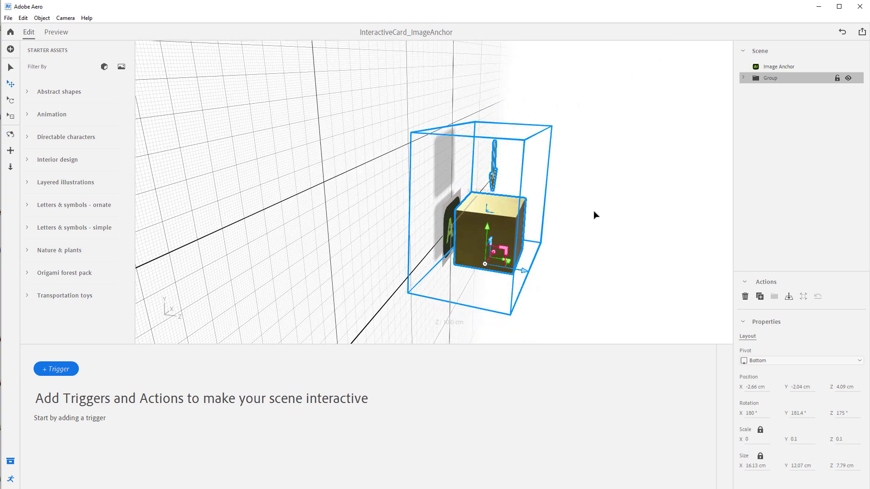
middle_click_drag(595, 215, 430, 221)
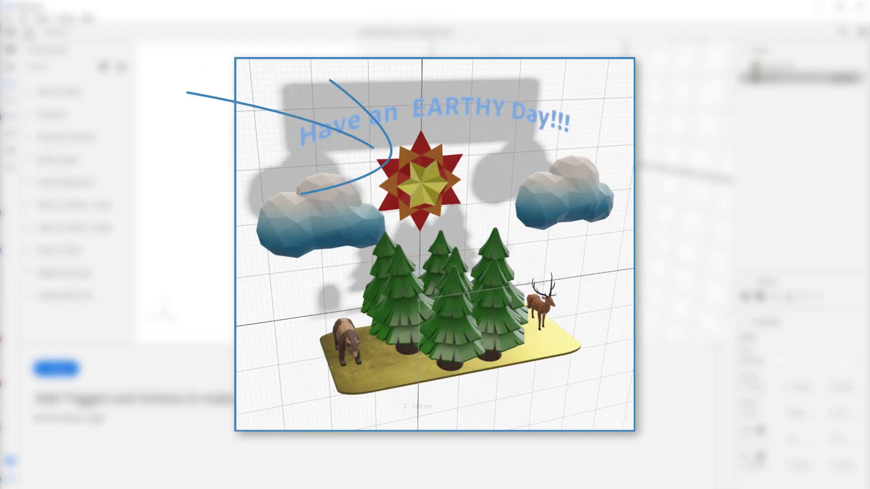
Slide the Group along X and Y to about X -0.67, Y -2.62 cm, centred on the logo.
left_click_drag(471, 275, 485, 278)
middle_click_drag(631, 241, 434, 237)
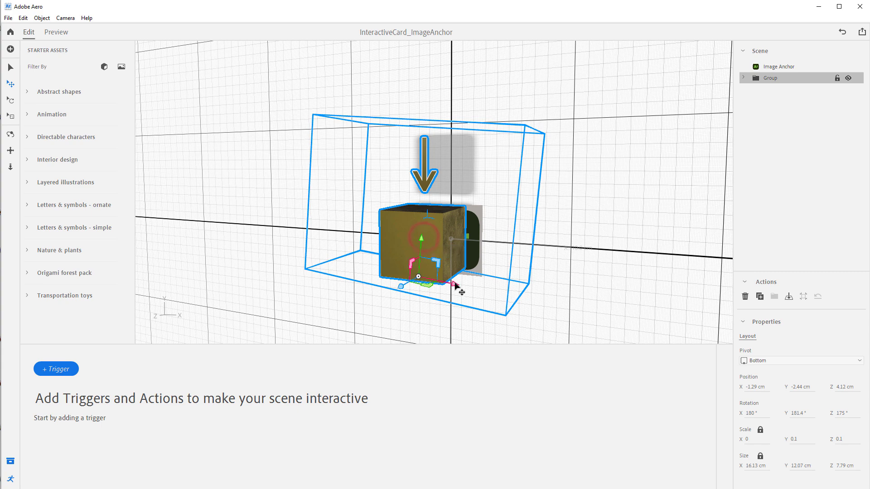
left_click_drag(455, 284, 473, 289)
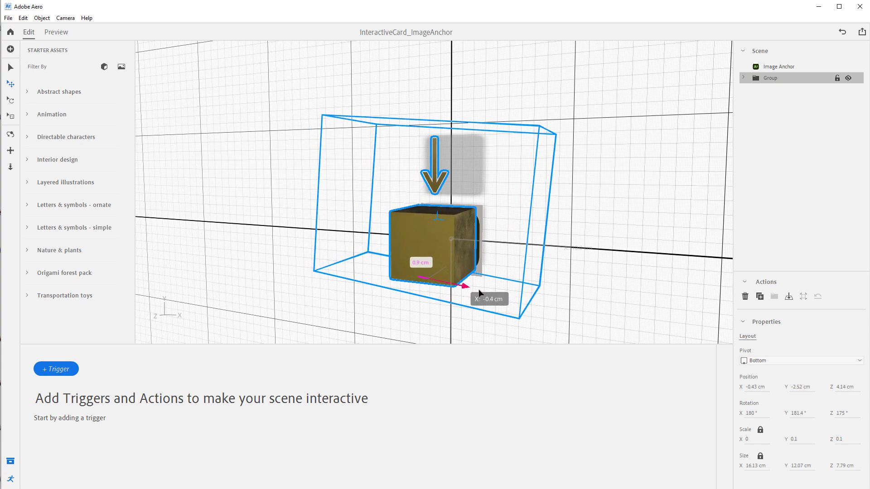
middle_click_drag(473, 288, 634, 231)
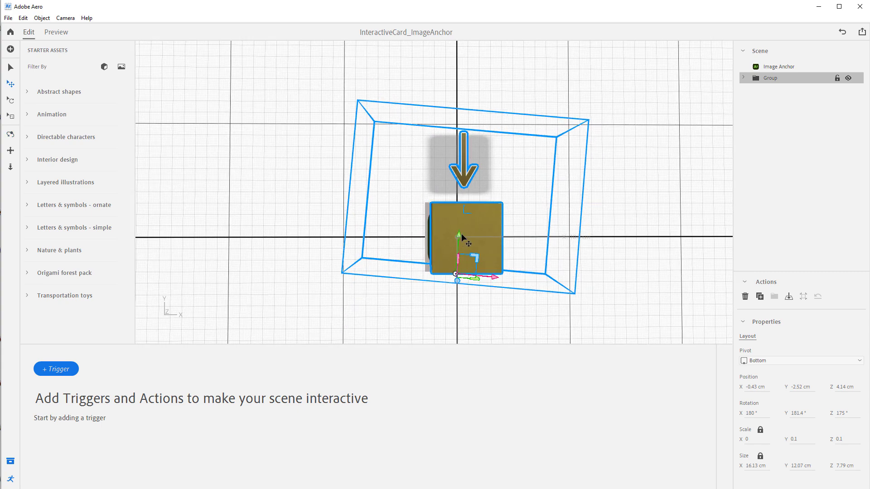
left_click_drag(460, 234, 460, 244)
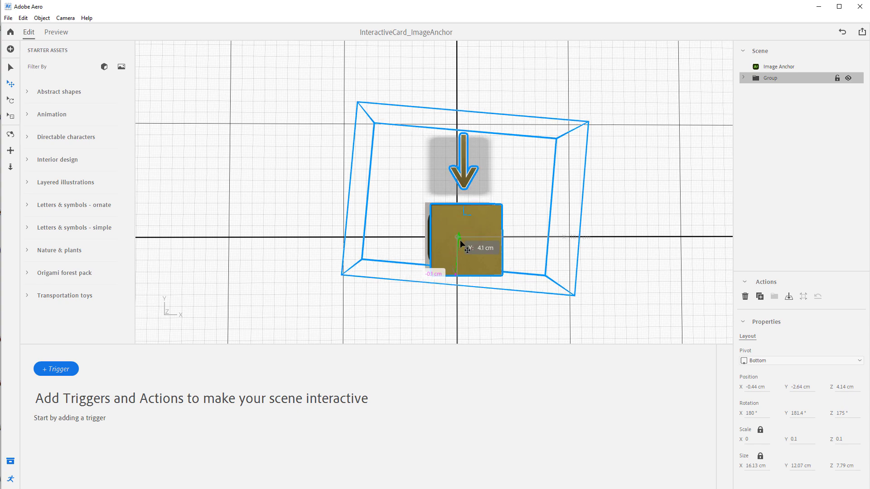
middle_click_drag(611, 234, 514, 273)
left_click_drag(493, 281, 497, 288)
middle_click_drag(551, 273, 617, 257)
left_click(615, 255)
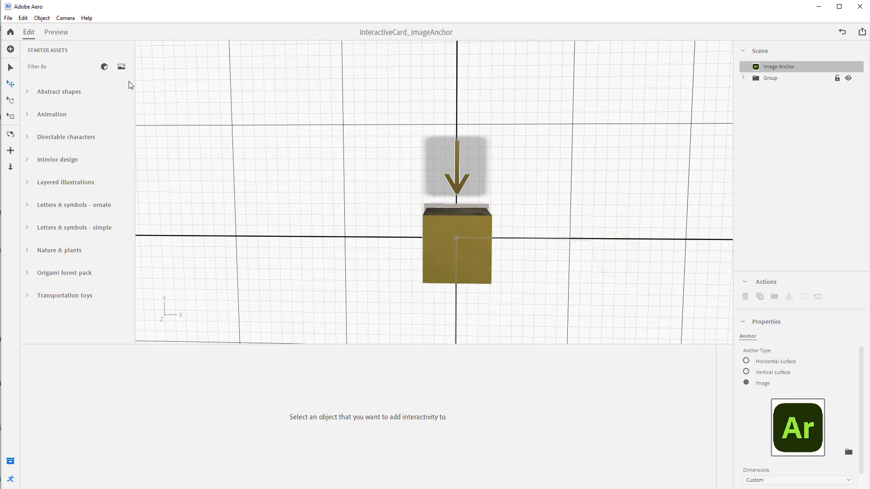
Preview the card, tap the cube to play its animation, and zoom in and out.
left_click(61, 33)
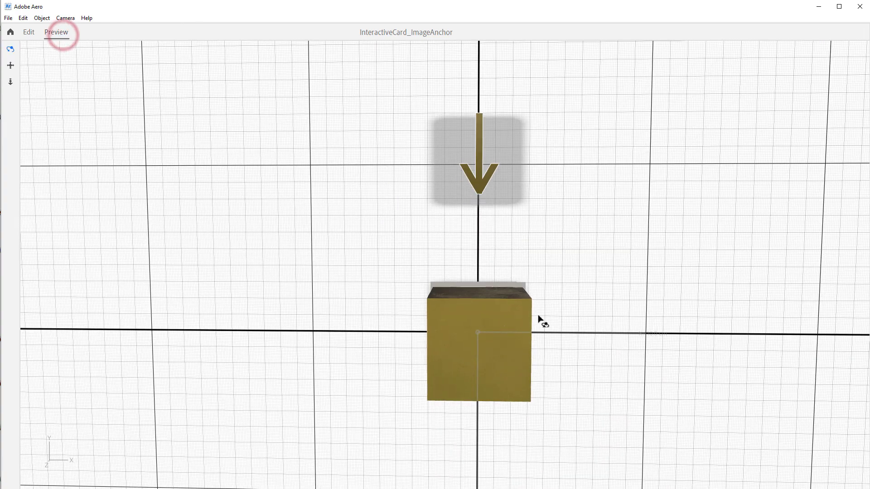
left_click_drag(586, 330, 578, 313)
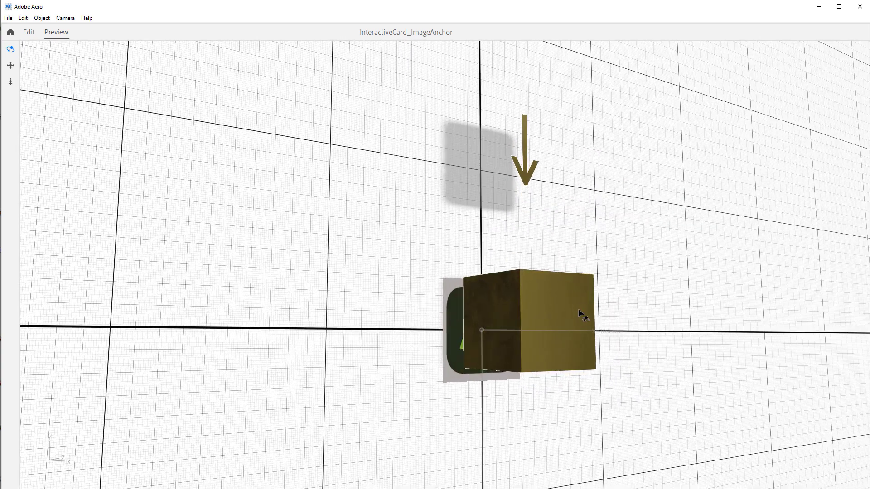
left_click(578, 311)
left_click_drag(681, 347, 629, 361)
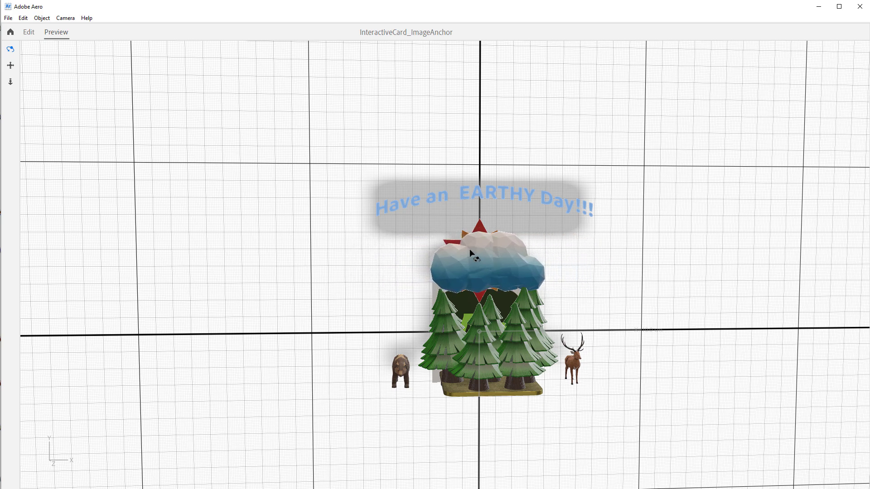
scroll(422, 381, "up", 2)
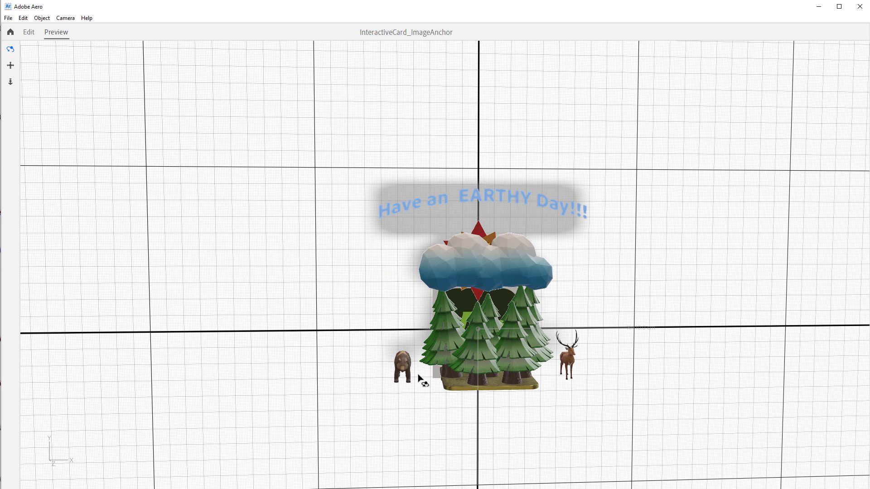
scroll(403, 399, "up", 3)
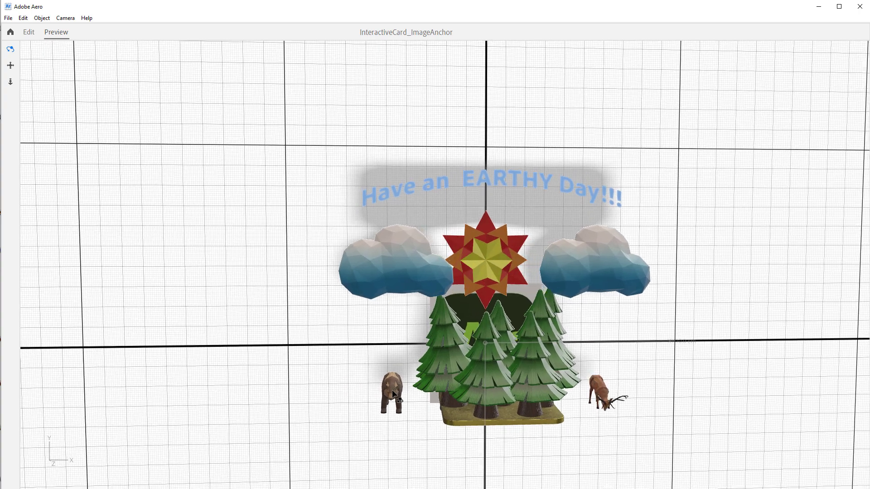
scroll(392, 399, "up", 2)
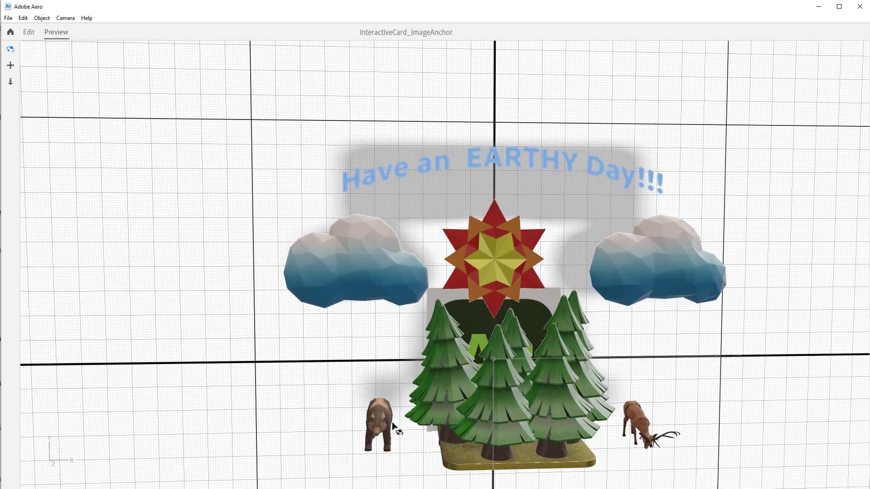
scroll(393, 422, "down", 3)
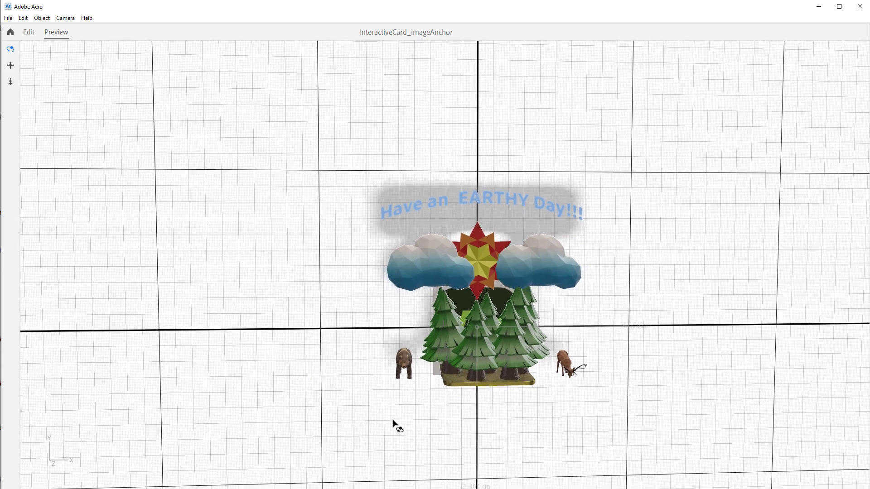
Back in Edit mode, expand the Group and hide the Solid cube.
left_click(28, 32)
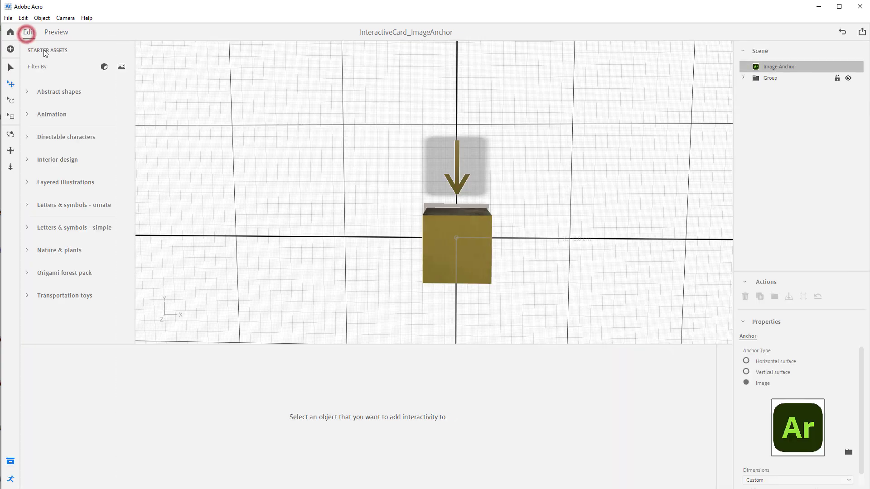
left_click(783, 78)
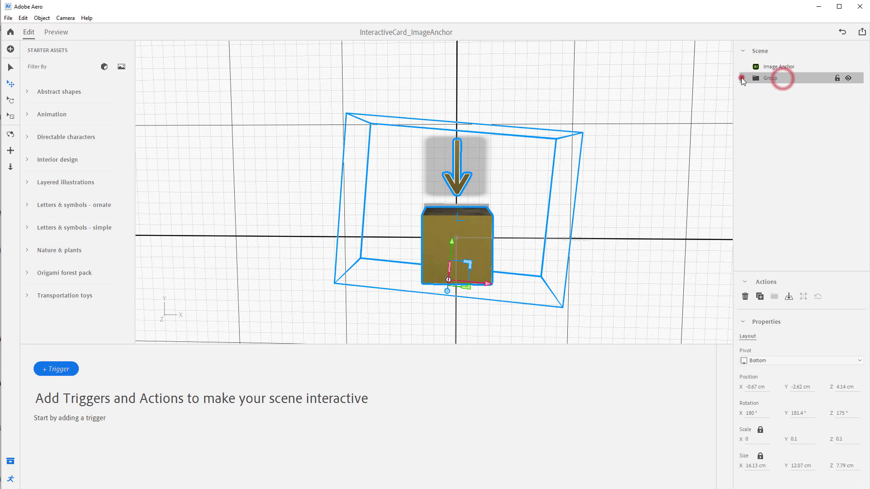
left_click(743, 78)
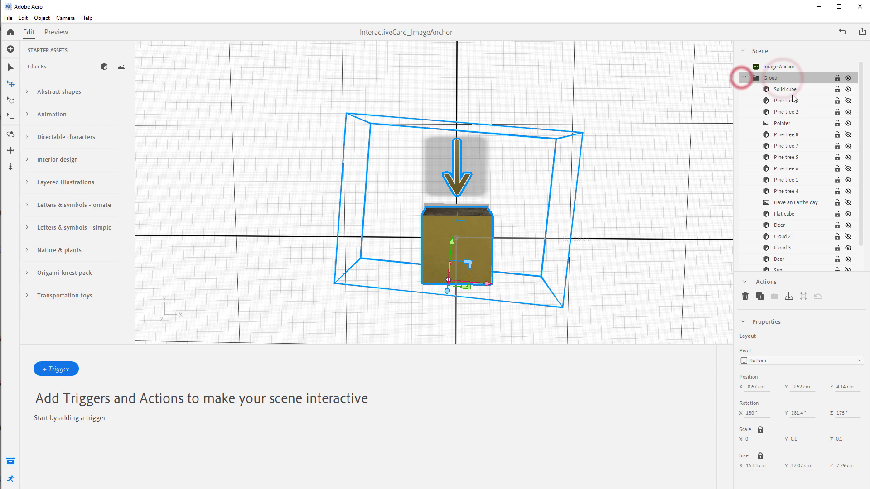
left_click(848, 90)
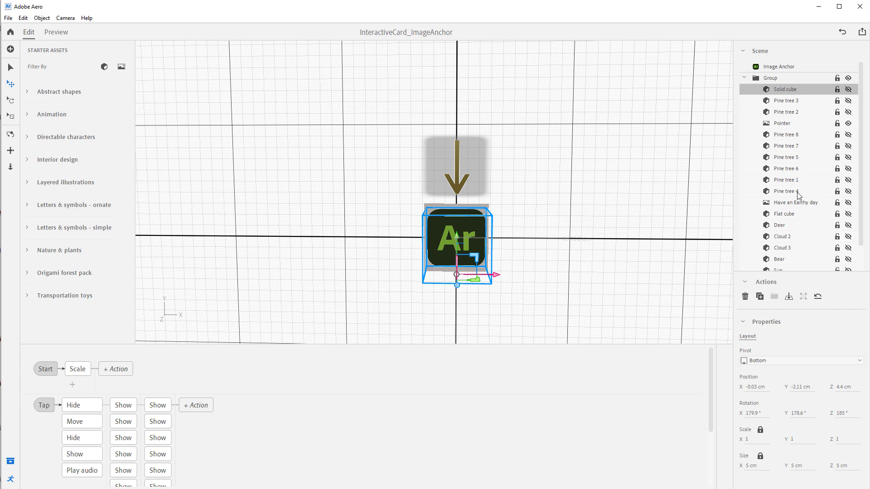
Show Cloud 2 and Cloud 3 and shrink Cloud 3 to about 3 cm wide.
left_click(789, 237)
scroll(792, 238, "down", 1)
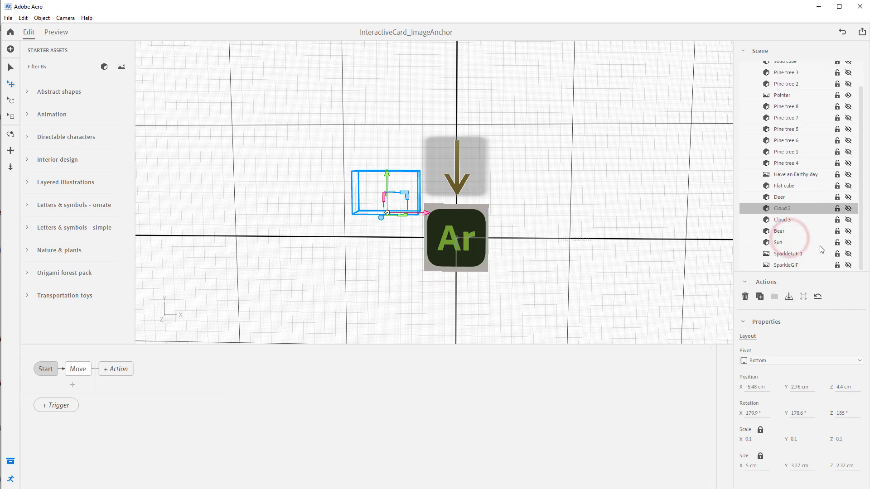
left_click(849, 209)
left_click(849, 220)
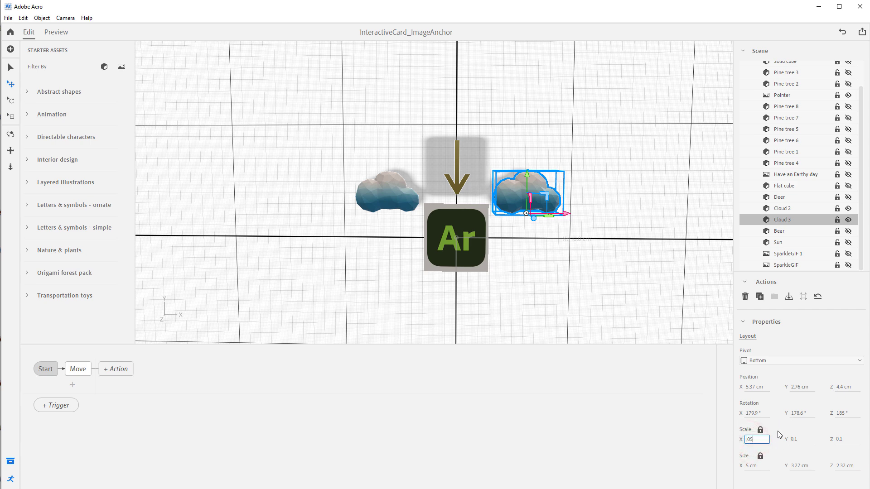
key("Return")
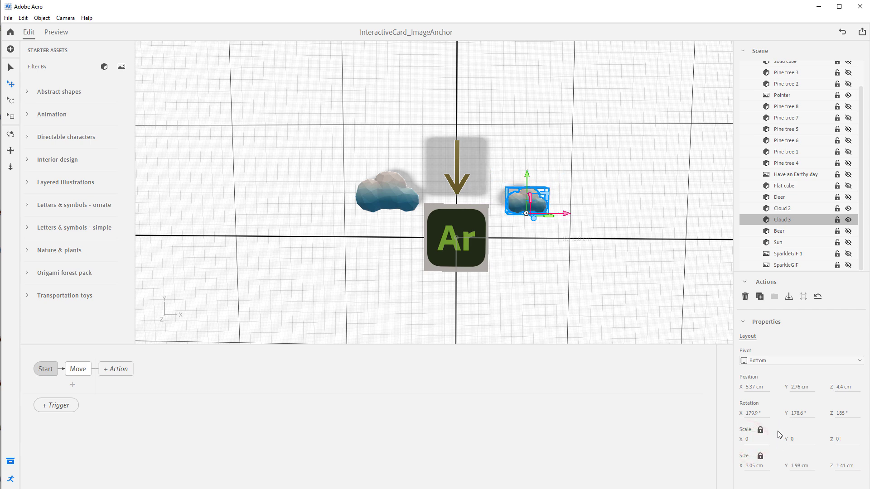
Set Cloud 2's X scale to .05 and preview the clouds drifting.
left_click(785, 210)
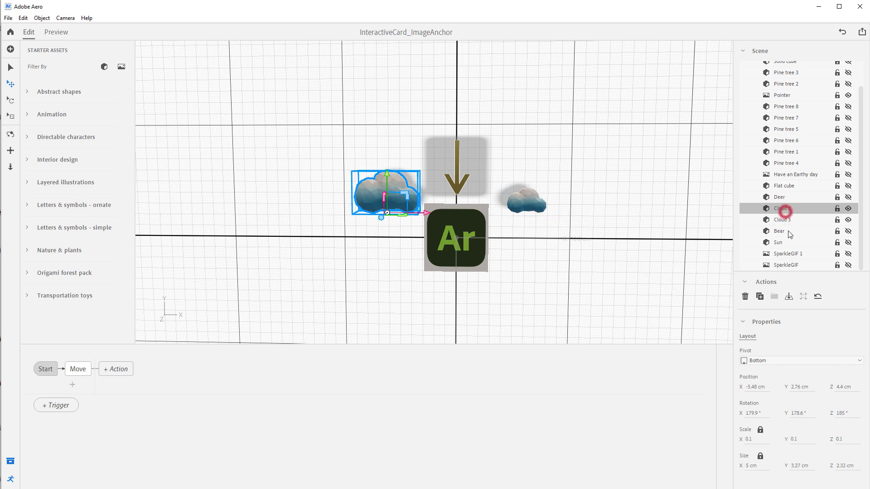
double_click(751, 439)
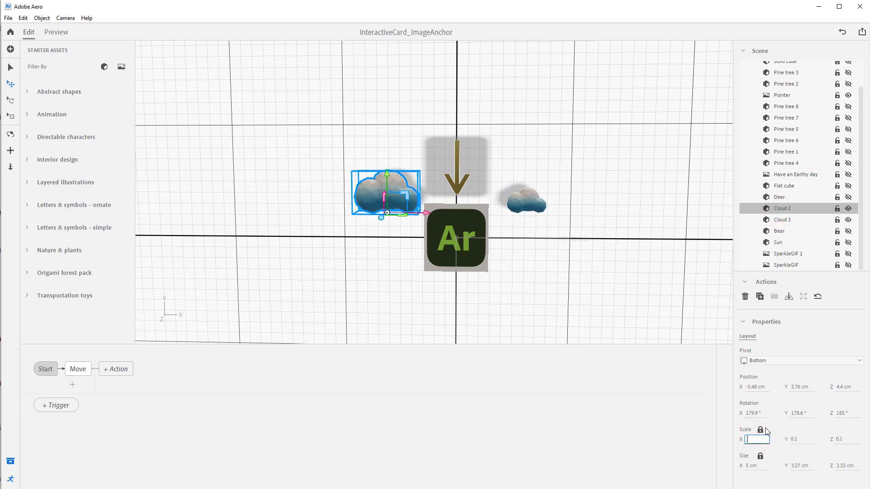
key("Return")
left_click(560, 279)
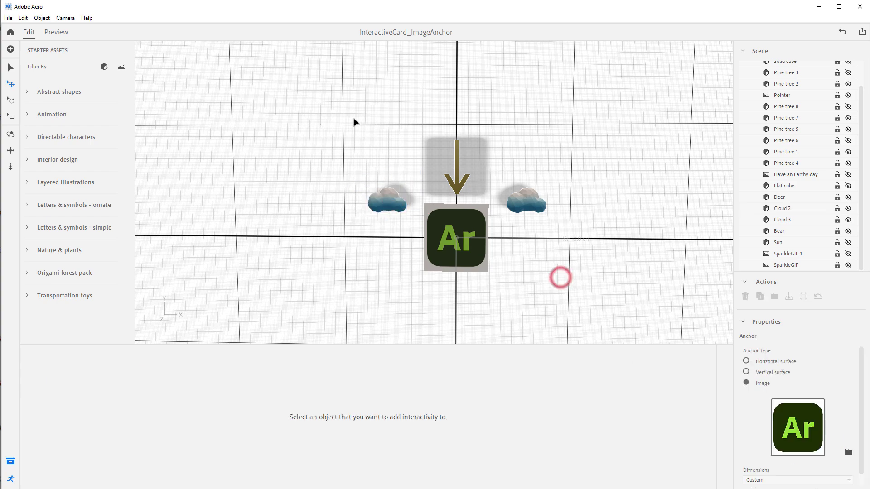
left_click(62, 33)
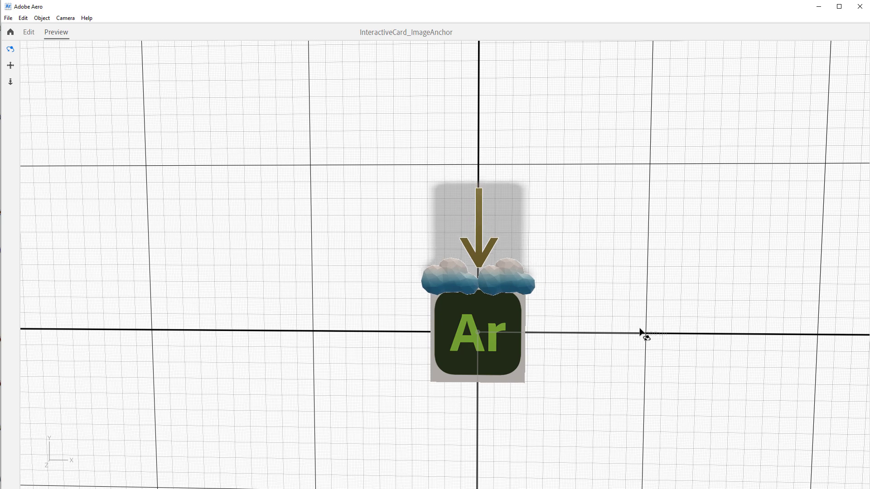
Move Cloud 2 left to X -7 cm and Cloud 3 further right.
left_click(28, 33)
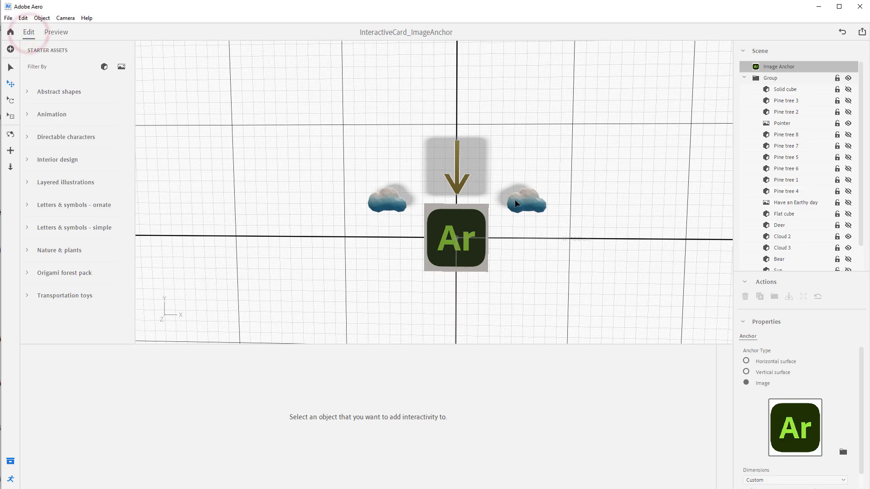
left_click(527, 199)
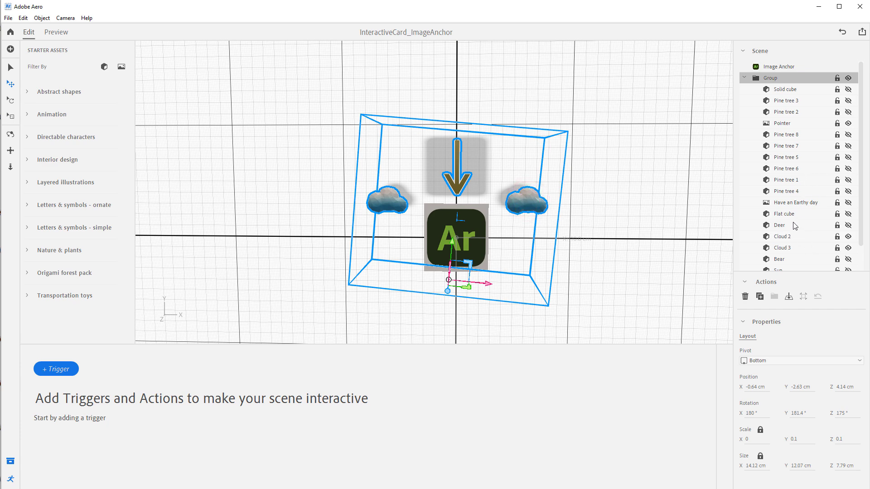
left_click(799, 237)
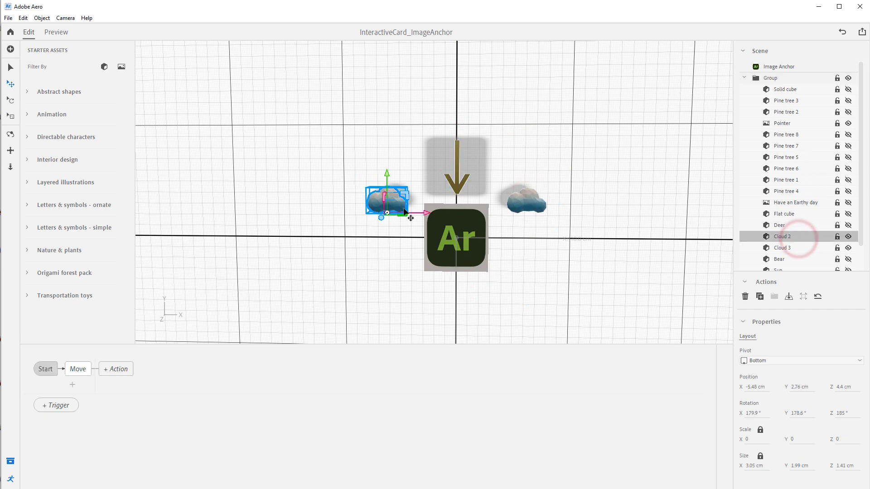
left_click_drag(426, 214, 407, 213)
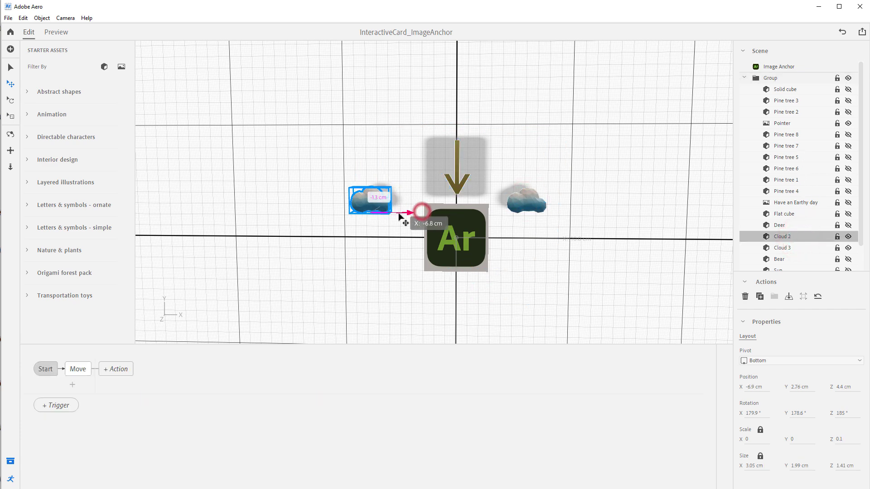
left_click(797, 249)
left_click_drag(566, 213, 584, 213)
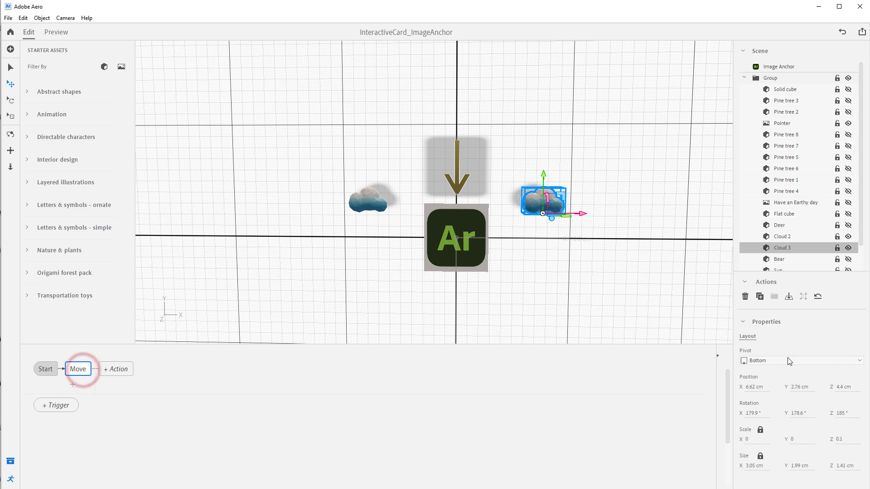
Set Cloud 3's Move action X offset to -3 cm.
left_click(716, 360)
left_click(49, 370)
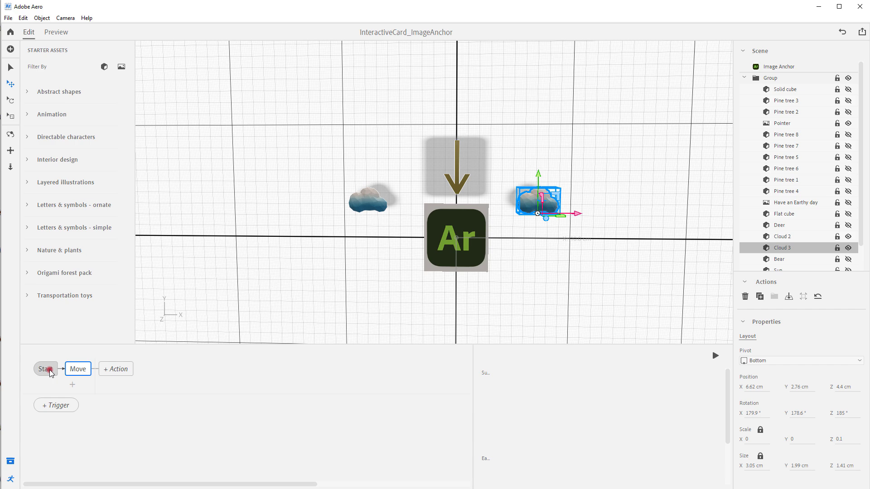
left_click(78, 369)
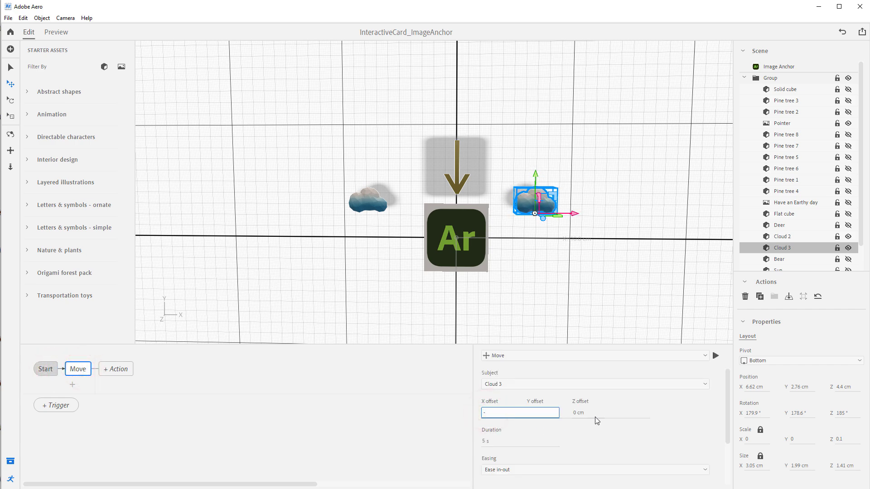
key("Return")
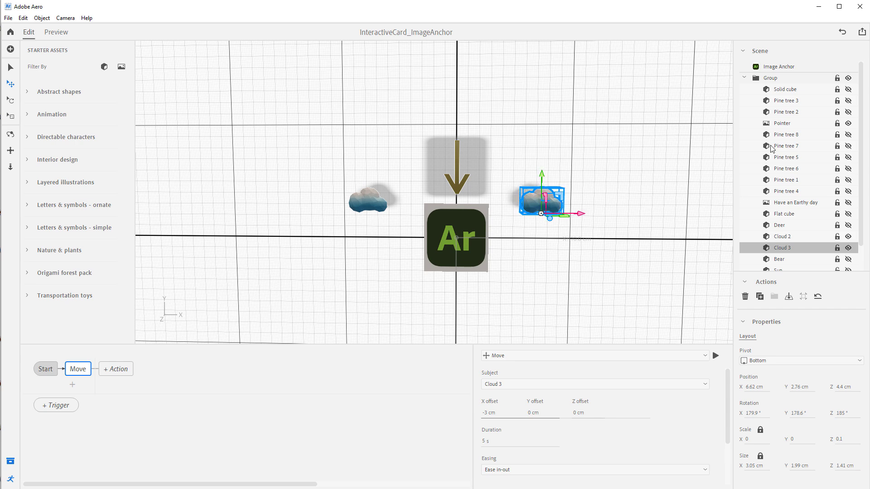
Set Cloud 2's Move action X offset to 3 cm.
left_click(792, 237)
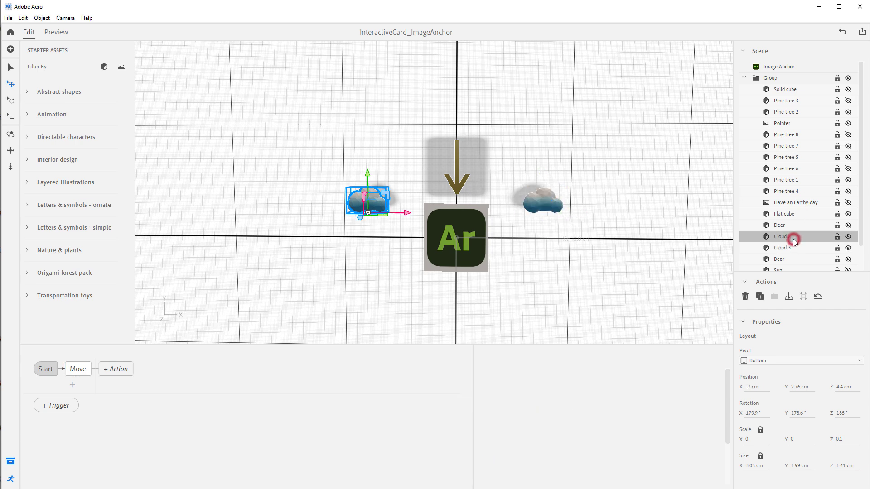
left_click(80, 369)
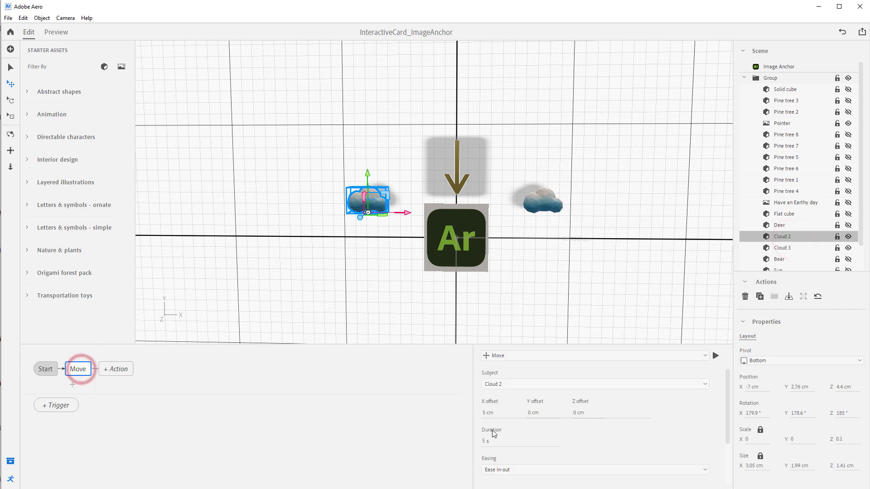
left_click(490, 413)
type("3")
key("Return")
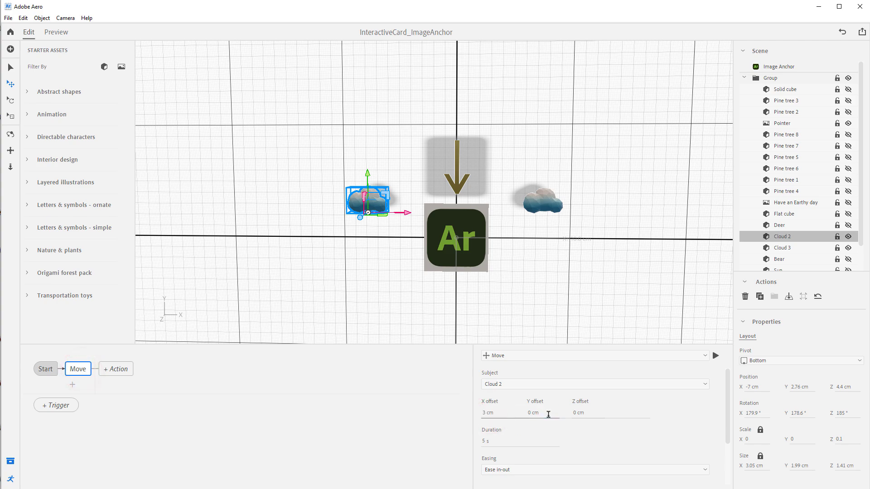
left_click(618, 275)
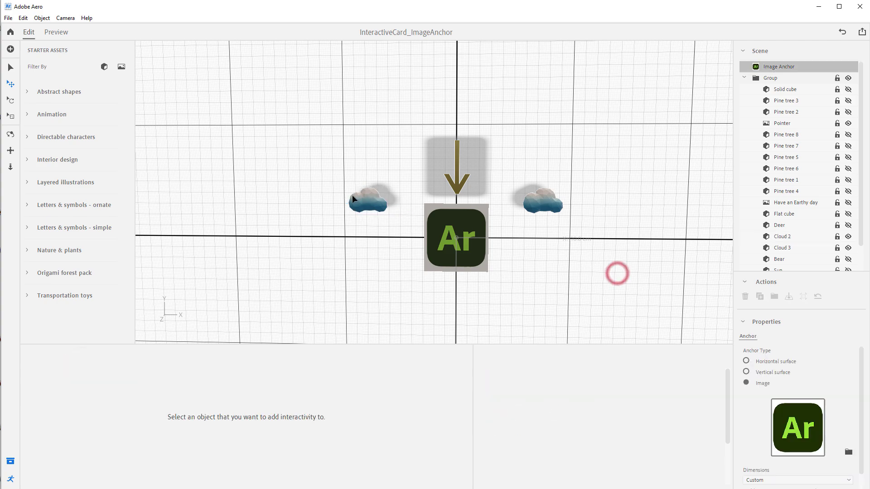
left_click(56, 32)
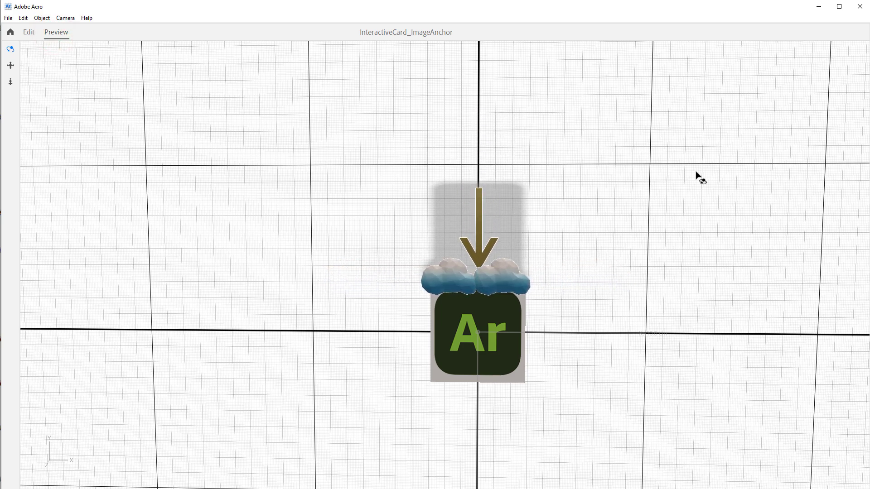
left_click(28, 33)
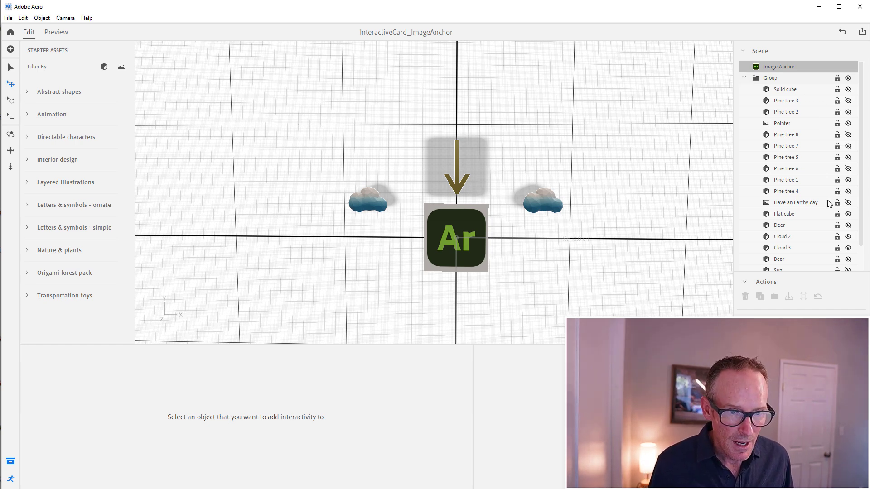
Hide Cloud 3 and Cloud 2 with their eye icons and make the Solid cube visible again.
left_click(847, 248)
left_click(848, 237)
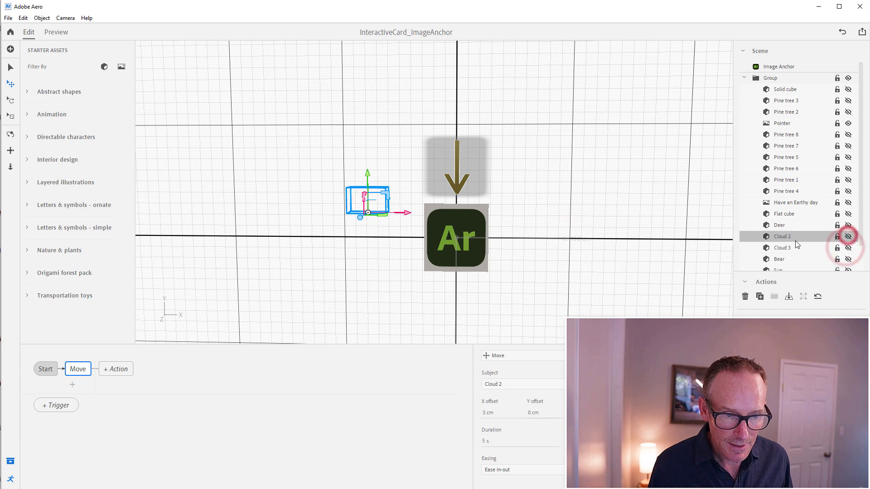
left_click(849, 90)
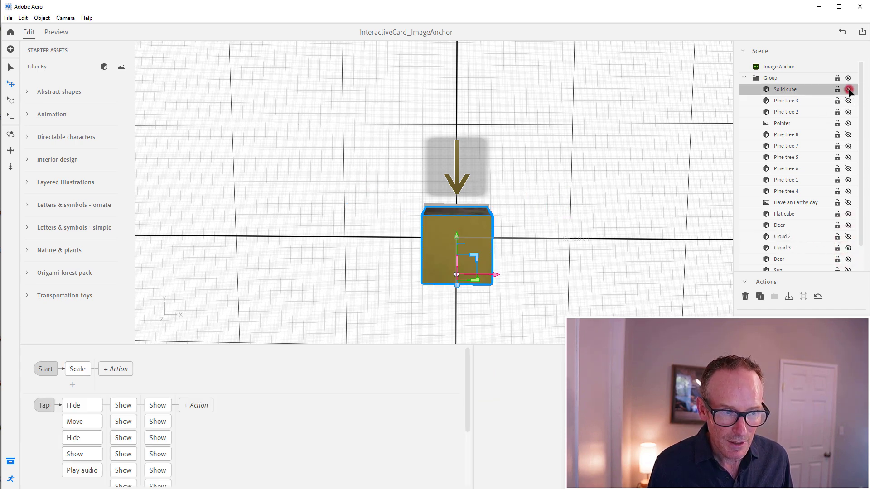
left_click(649, 159)
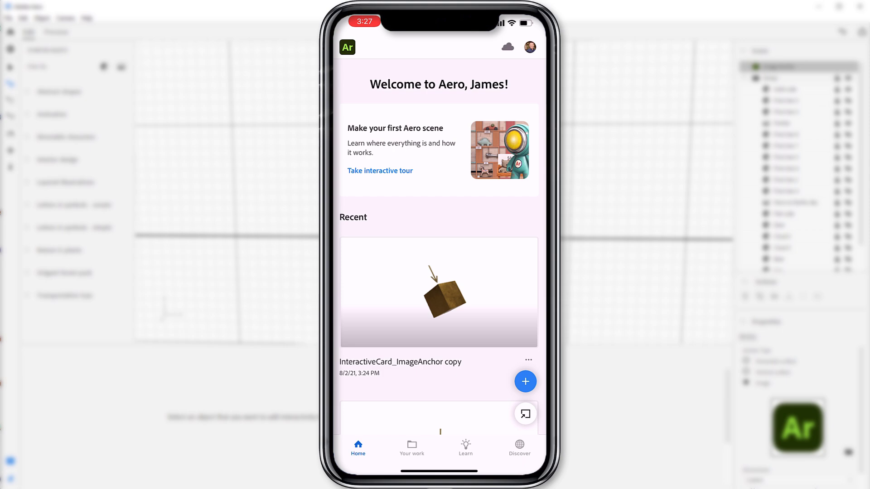
Open the InteractiveCard_ImageAnchor copy scene, showing the cube and arrow on the coaster.
left_click(428, 299)
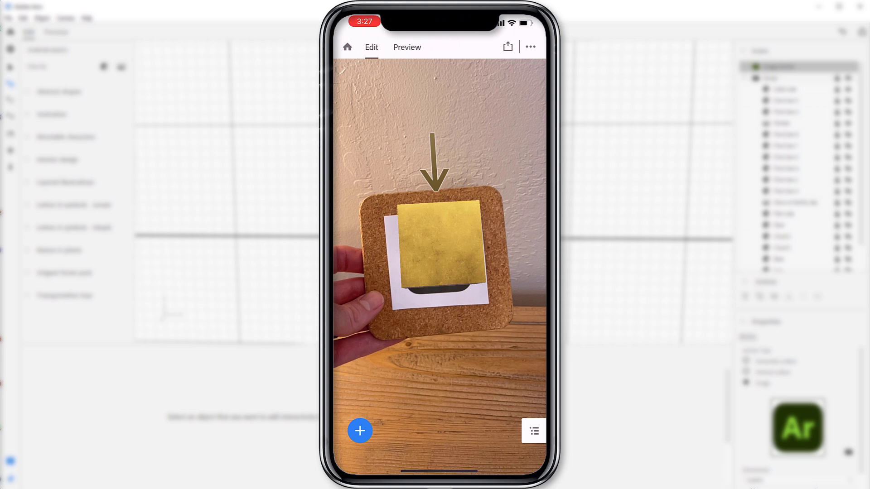
Preview the Earth Day card scene playing on the coaster.
left_click(407, 48)
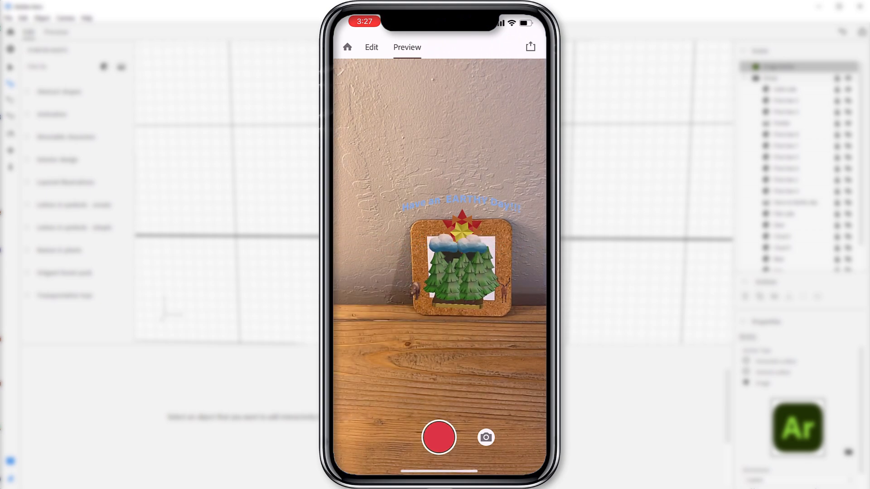
Return to edit mode and clear the cube-and-arrow group selection.
left_click(371, 47)
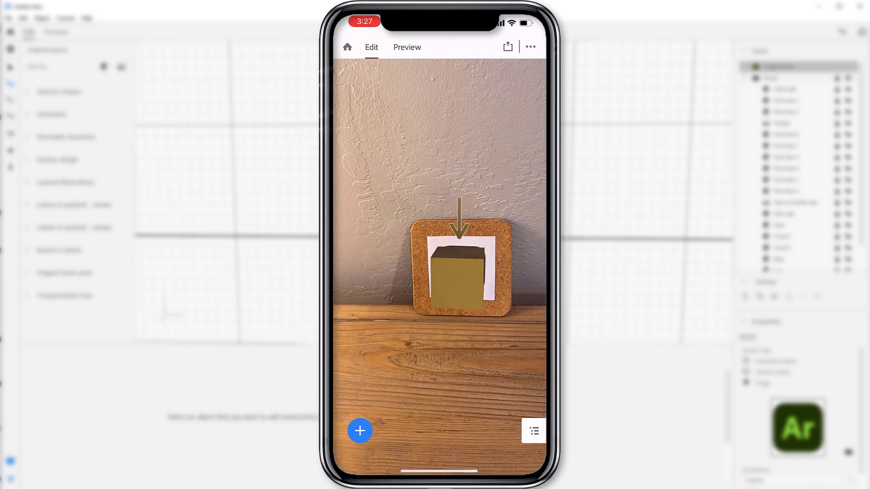
left_click(457, 276)
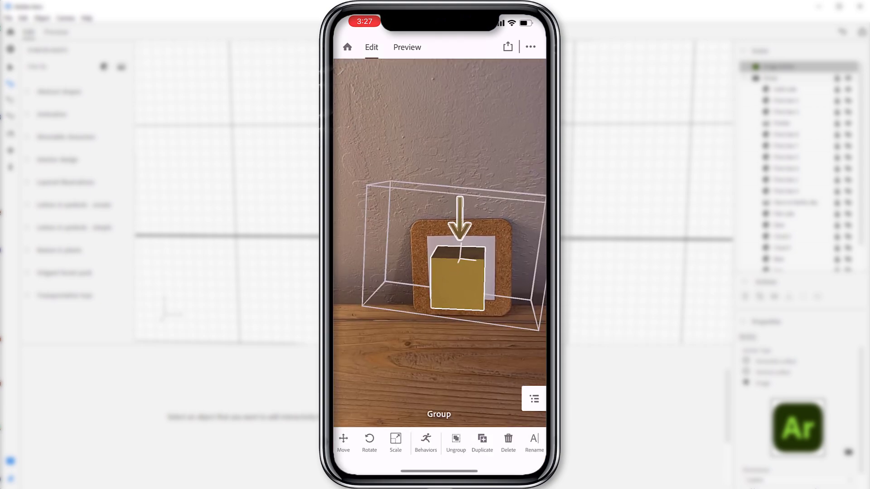
left_click(372, 199)
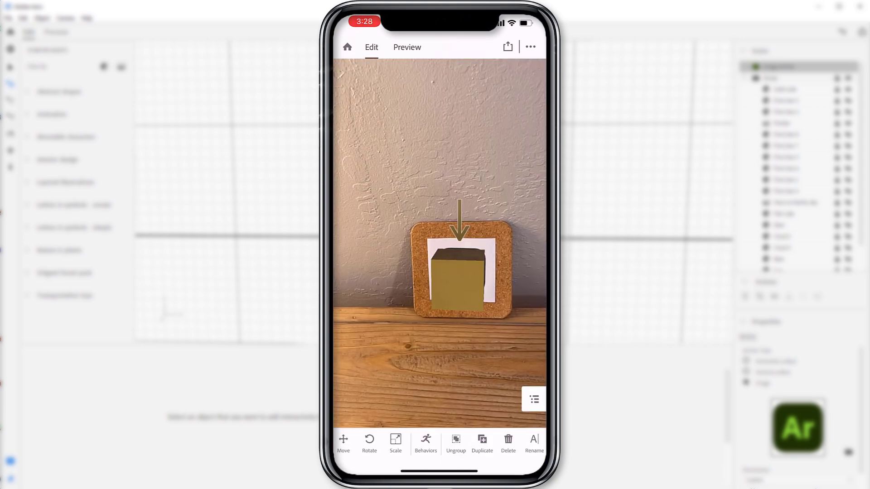
Raise the Bear's X scale from 5% to 11% and preview the scene.
left_click(533, 399)
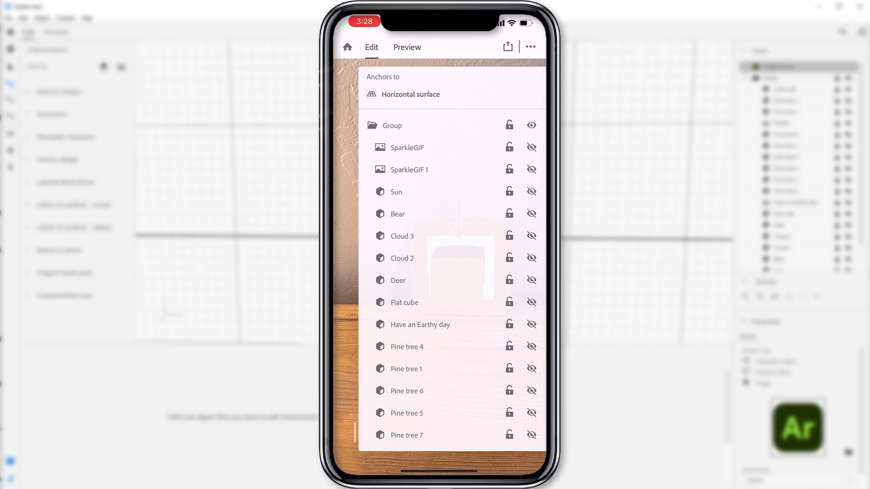
left_click(402, 214)
left_click(409, 441)
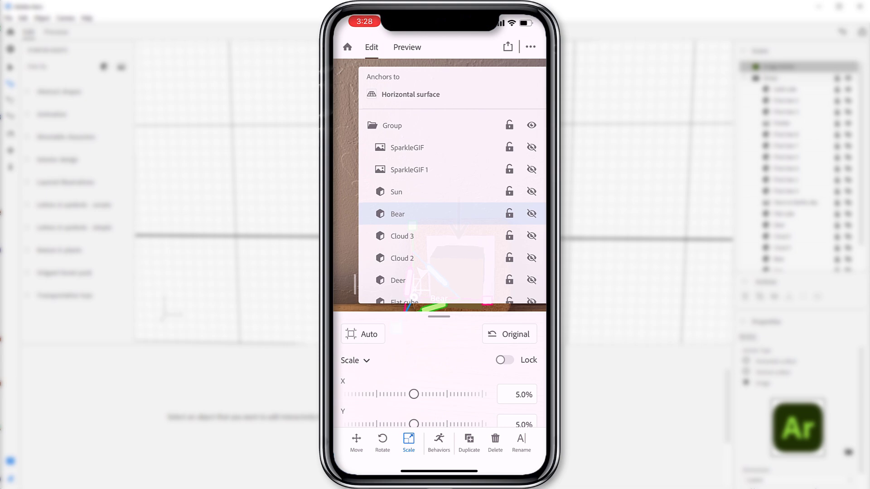
left_click_drag(414, 394, 441, 394)
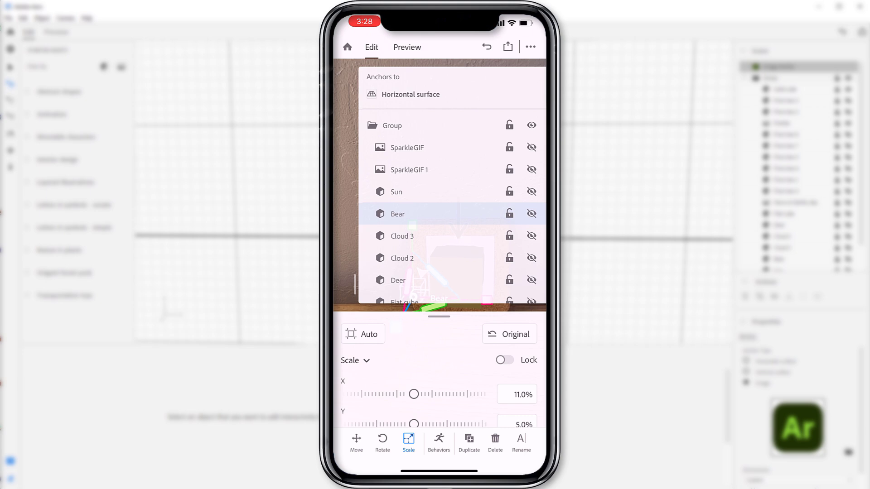
left_click(406, 47)
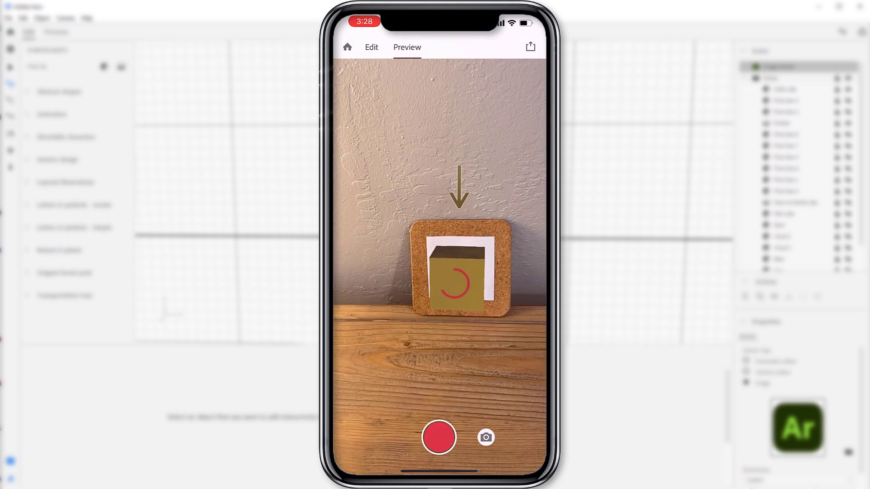